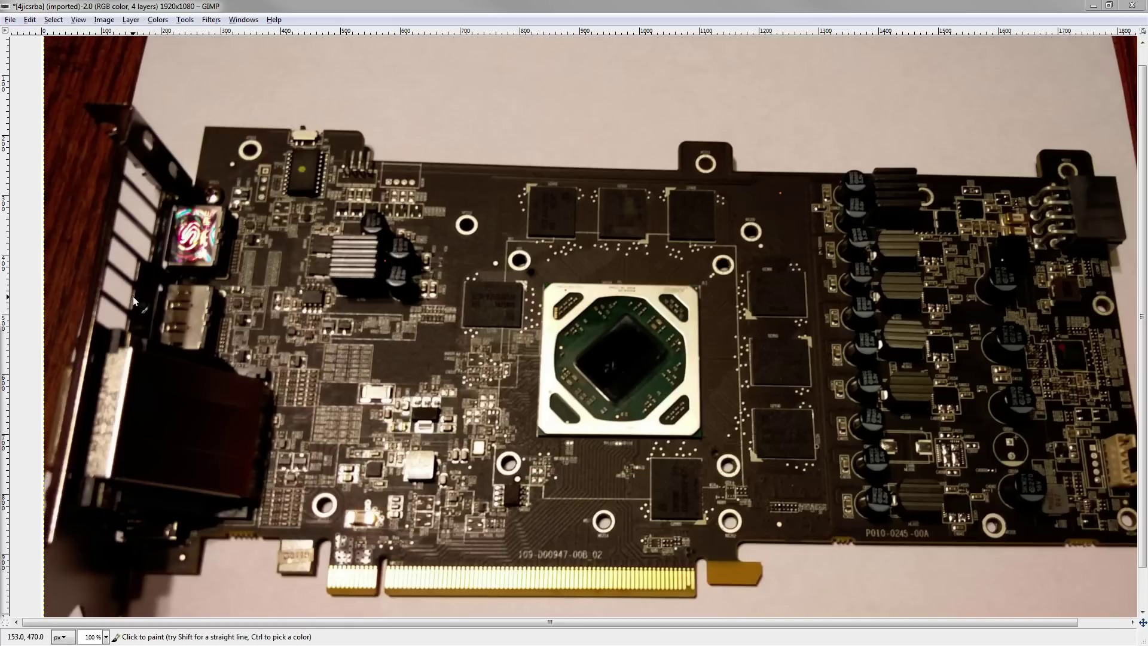
pyautogui.click(614, 331)
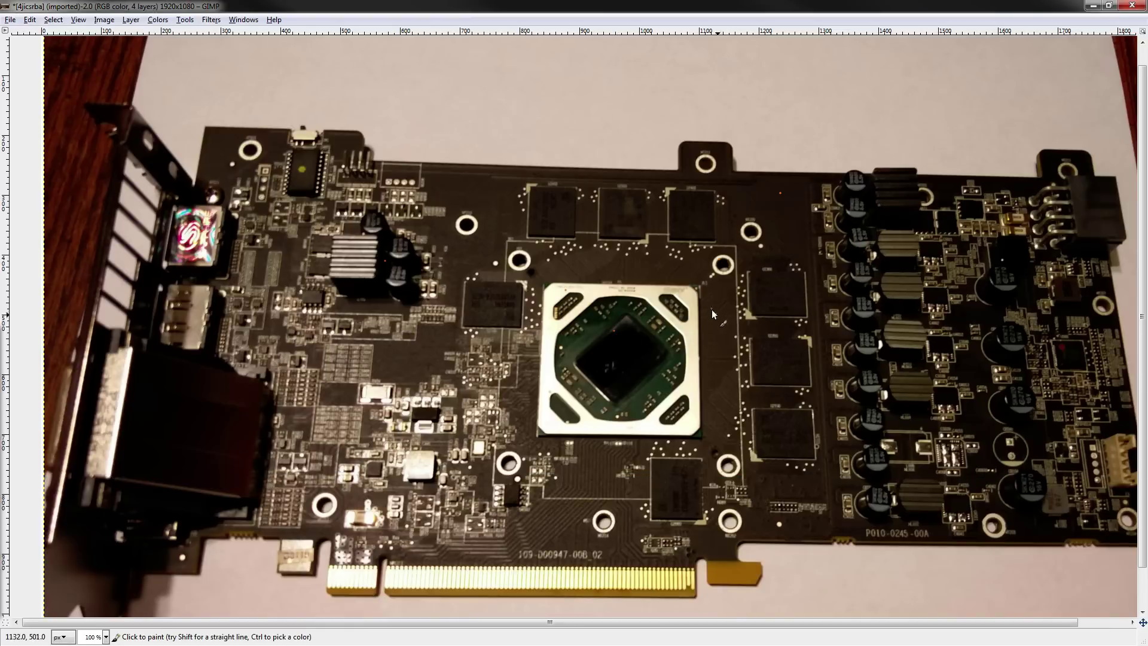
pyautogui.moveTo(1049, 431)
pyautogui.mouseDown()
pyautogui.moveTo(909, 418)
pyautogui.moveTo(886, 464)
pyautogui.moveTo(1063, 439)
pyautogui.moveTo(902, 463)
pyautogui.moveTo(927, 472)
pyautogui.moveTo(899, 443)
pyautogui.moveTo(943, 443)
pyautogui.moveTo(966, 469)
pyautogui.moveTo(942, 464)
pyautogui.mouseUp()
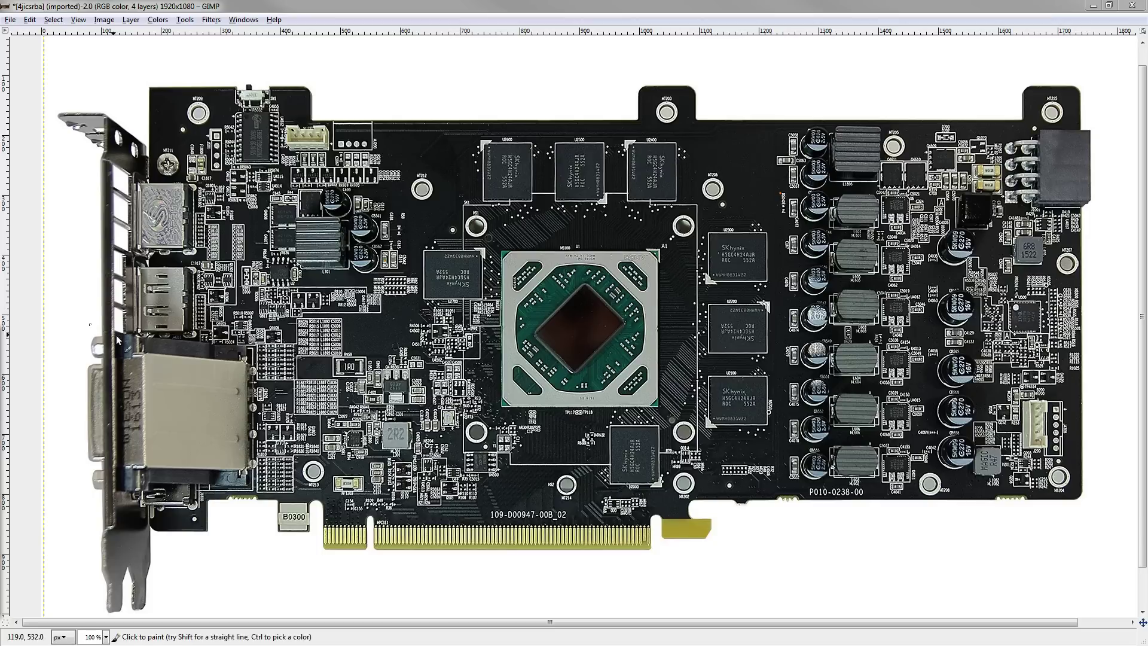
pyautogui.moveTo(878, 409)
pyautogui.mouseDown()
pyautogui.moveTo(796, 427)
pyautogui.moveTo(876, 432)
pyautogui.mouseUp()
pyautogui.hotkey('ctrl', 'z')
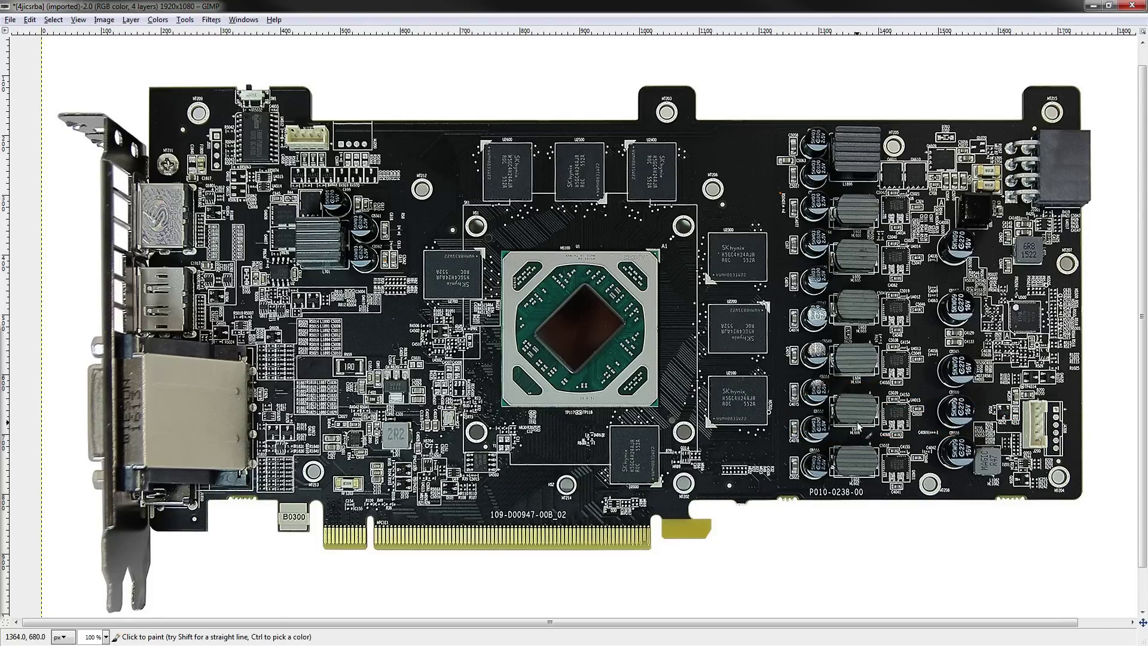
# Scribble across the second-lowest phase of the main power column, from its inductor out to the capacitor beside it
pyautogui.moveTo(863, 412)
pyautogui.mouseDown()
pyautogui.moveTo(846, 394)
pyautogui.moveTo(975, 409)
pyautogui.moveTo(836, 412)
pyautogui.moveTo(858, 400)
pyautogui.moveTo(960, 411)
pyautogui.moveTo(984, 396)
pyautogui.moveTo(872, 409)
pyautogui.mouseUp()
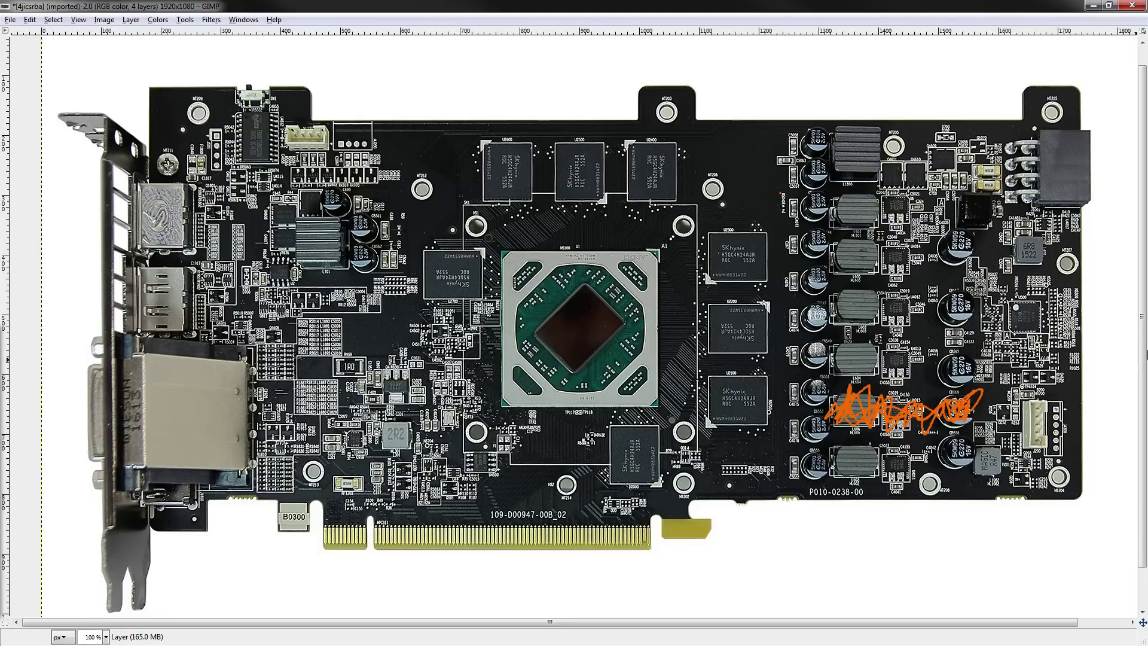
pyautogui.hscroll(5, 811, 410)
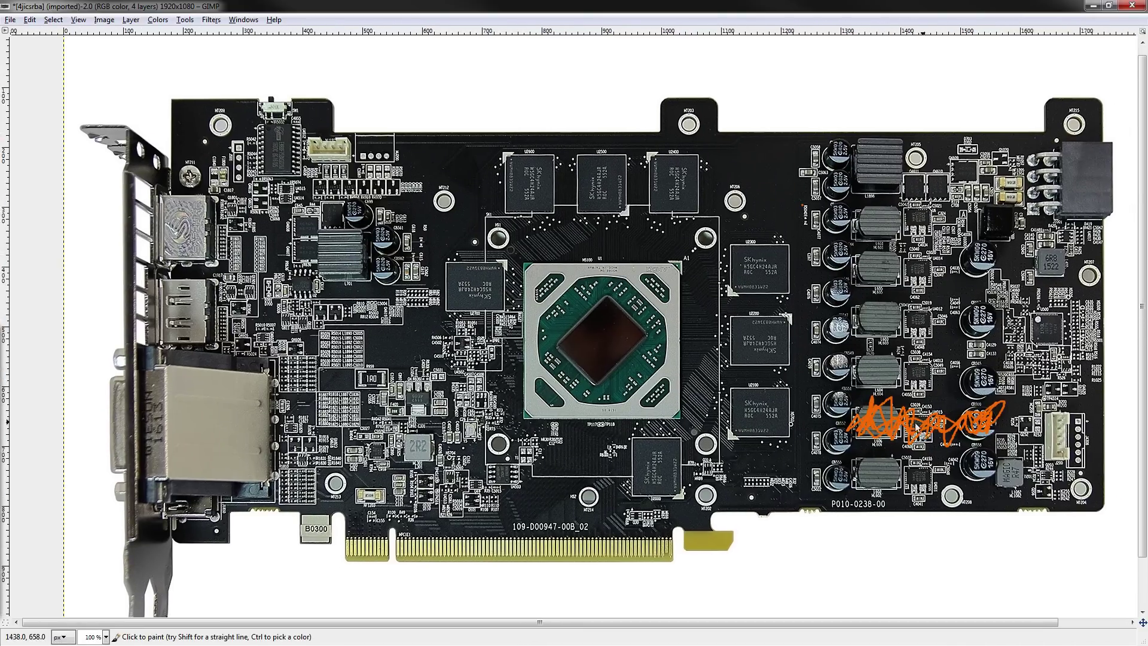
pyautogui.hscroll(-4, 817, 385)
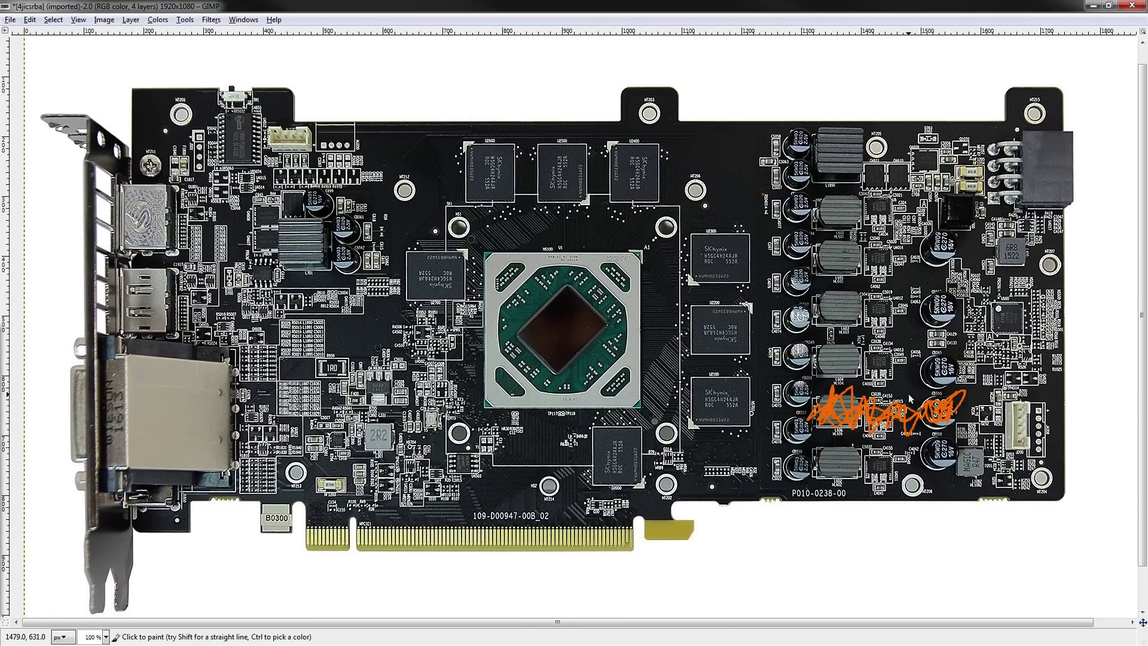
pyautogui.scroll(-1, 893, 309)
pyautogui.hscroll(1, 892, 309)
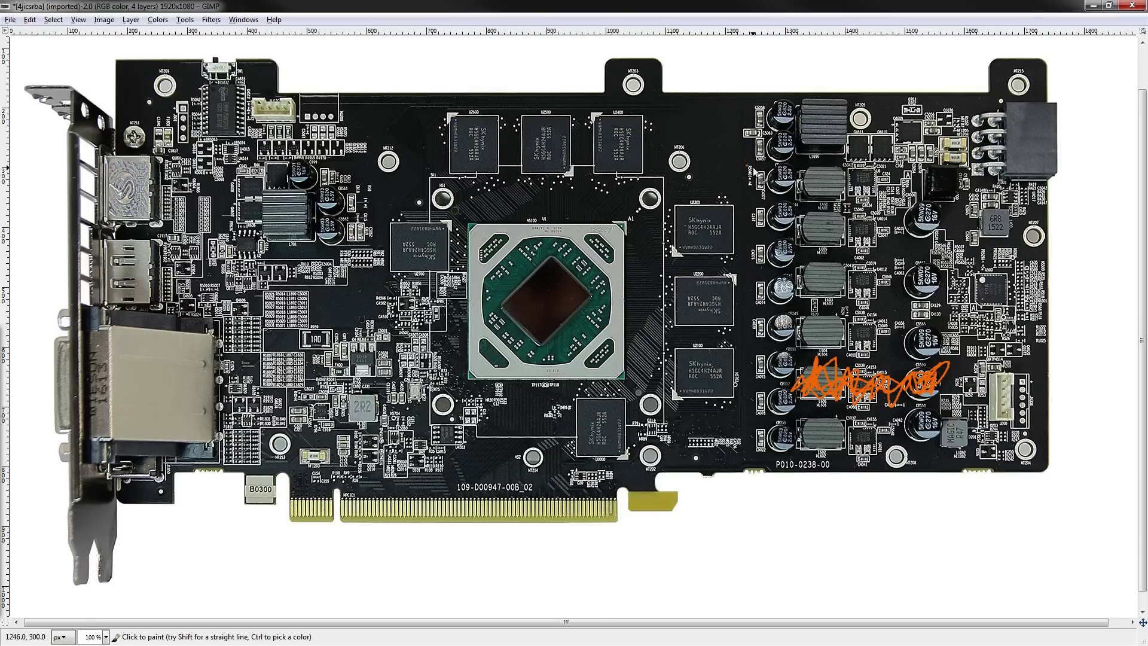
# Outline the column of six main power phases with a straight-sided orange box
pyautogui.moveTo(748, 171); pyautogui.dragTo(755, 463)
pyautogui.keyDown('shift'); pyautogui.click(887, 464); pyautogui.keyUp('shift')
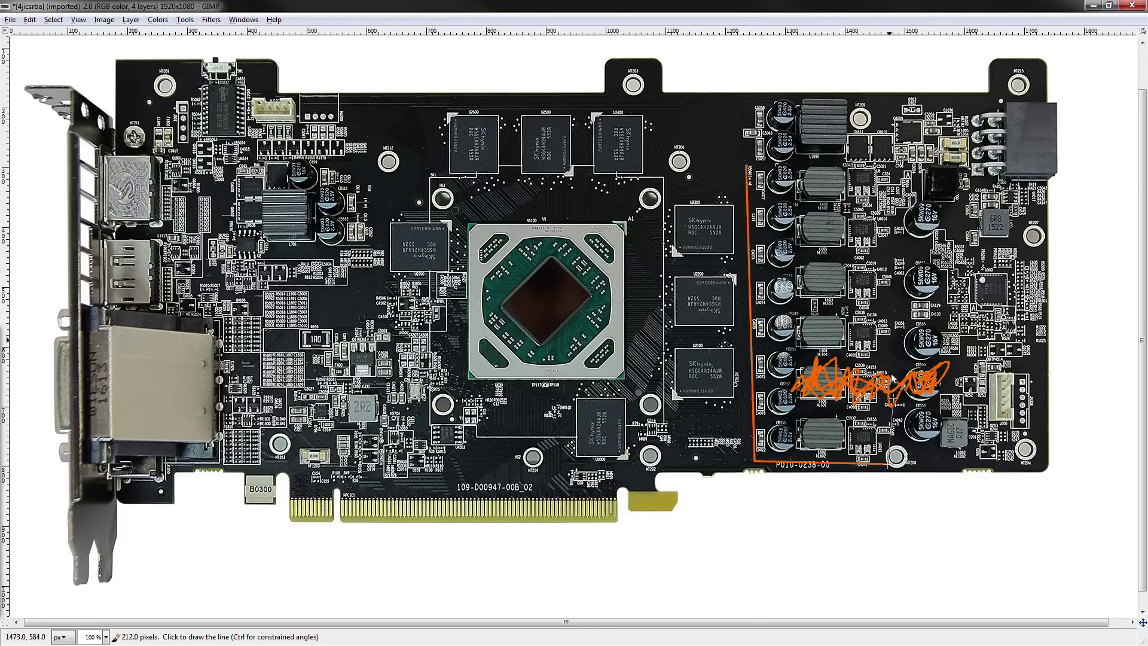
pyautogui.keyDown('shift'); pyautogui.click(884, 169); pyautogui.keyUp('shift')
pyautogui.keyDown('shift'); pyautogui.click(747, 166); pyautogui.keyUp('shift')
# Draw freehand loops around the separate phase above the box and around the phase near the display connectors
pyautogui.moveTo(747, 166)
pyautogui.mouseDown()
pyautogui.moveTo(720, 139)
pyautogui.moveTo(795, 76)
pyautogui.moveTo(907, 82)
pyautogui.moveTo(927, 135)
pyautogui.moveTo(887, 169)
pyautogui.mouseUp()
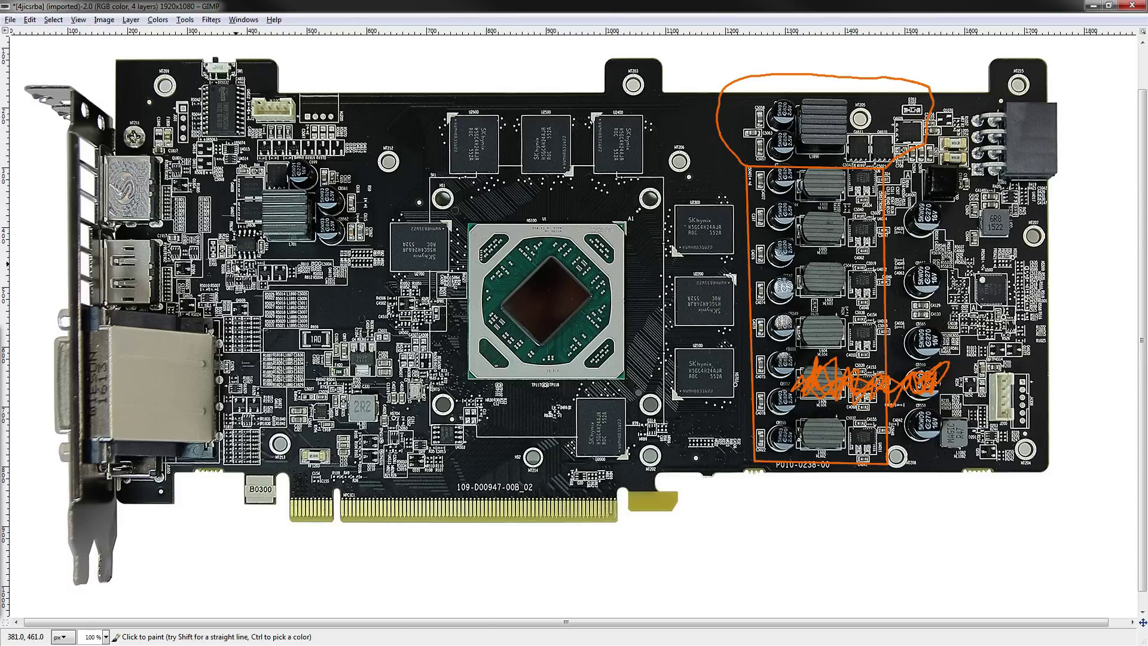
pyautogui.moveTo(231, 217)
pyautogui.mouseDown()
pyautogui.moveTo(275, 266)
pyautogui.moveTo(395, 207)
pyautogui.moveTo(344, 161)
pyautogui.moveTo(264, 164)
pyautogui.moveTo(225, 203)
pyautogui.moveTo(227, 226)
pyautogui.mouseUp()
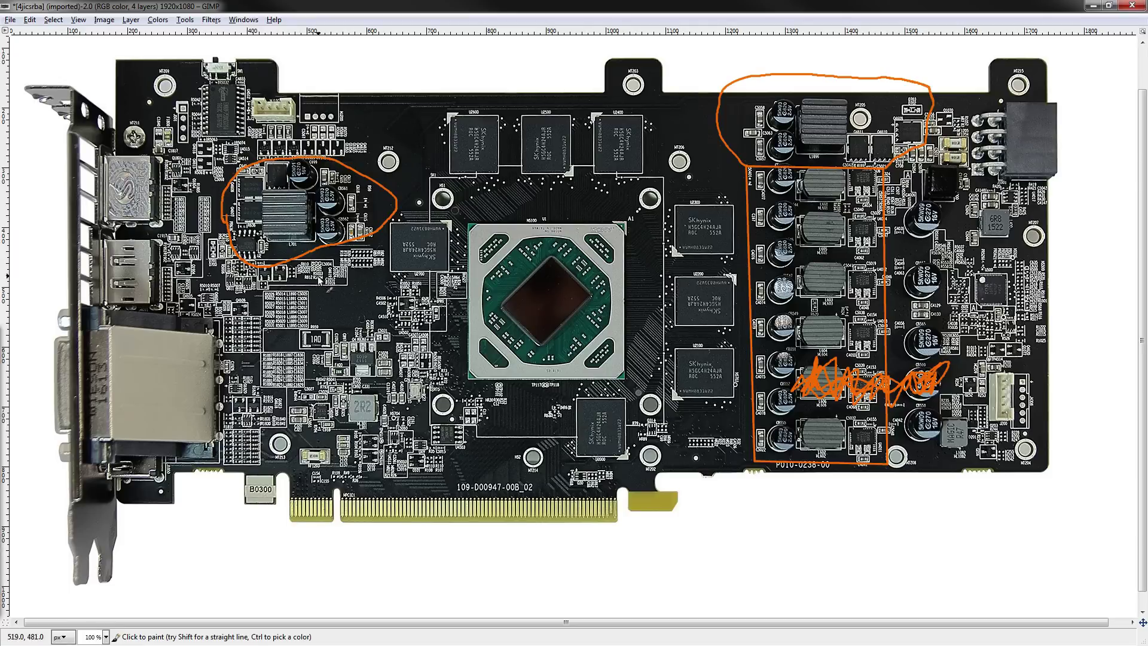
# Draw strokes over the components inside the two looped phases and undo those strokes
pyautogui.moveTo(265, 185); pyautogui.dragTo(348, 217)
pyautogui.moveTo(246, 226); pyautogui.dragTo(385, 176)
pyautogui.moveTo(772, 95); pyautogui.dragTo(879, 143)
pyautogui.moveTo(888, 99); pyautogui.dragTo(770, 136)
pyautogui.hotkey('ctrl', 'z')
pyautogui.hotkey('ctrl', 'z')
pyautogui.hotkey('ctrl', 'z')
pyautogui.hotkey('ctrl', 'z')
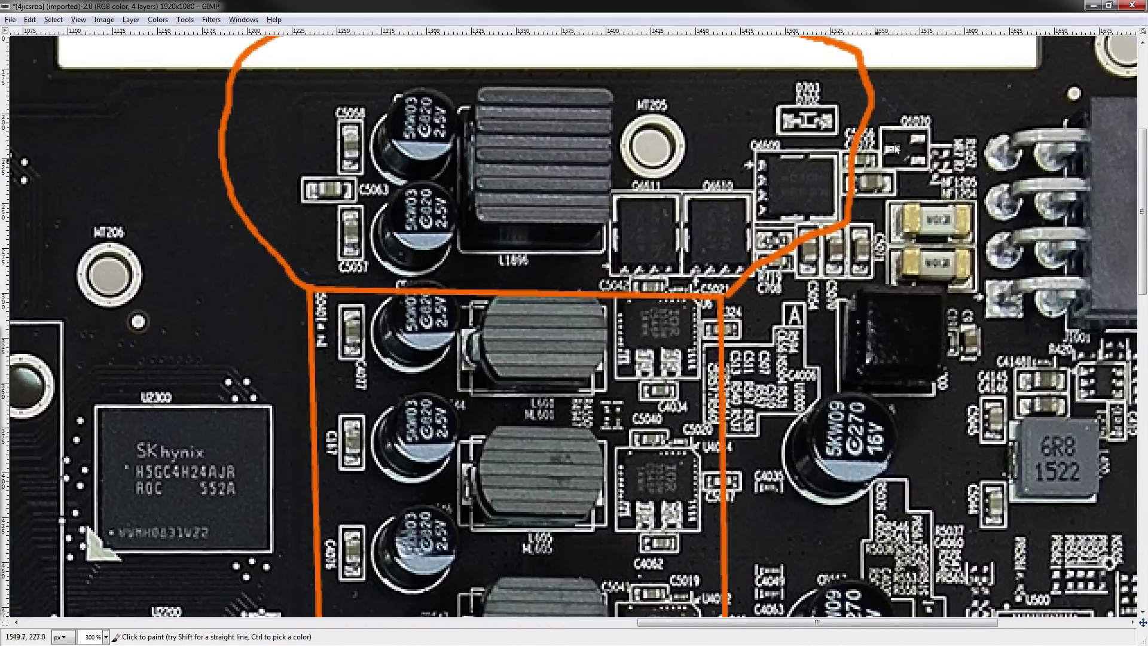
# Mark the 16V capacitors beside the boxed column and in the phase near the display connectors, undoing the strokes
pyautogui.moveTo(818, 444)
pyautogui.mouseDown()
pyautogui.moveTo(773, 360)
pyautogui.moveTo(783, 363)
pyautogui.mouseUp()
pyautogui.moveTo(831, 350)
pyautogui.mouseDown()
pyautogui.moveTo(855, 352)
pyautogui.moveTo(828, 350)
pyautogui.mouseUp()
pyautogui.hotkey('ctrl', 'z')
pyautogui.moveTo(151, 289); pyautogui.dragTo(123, 284)
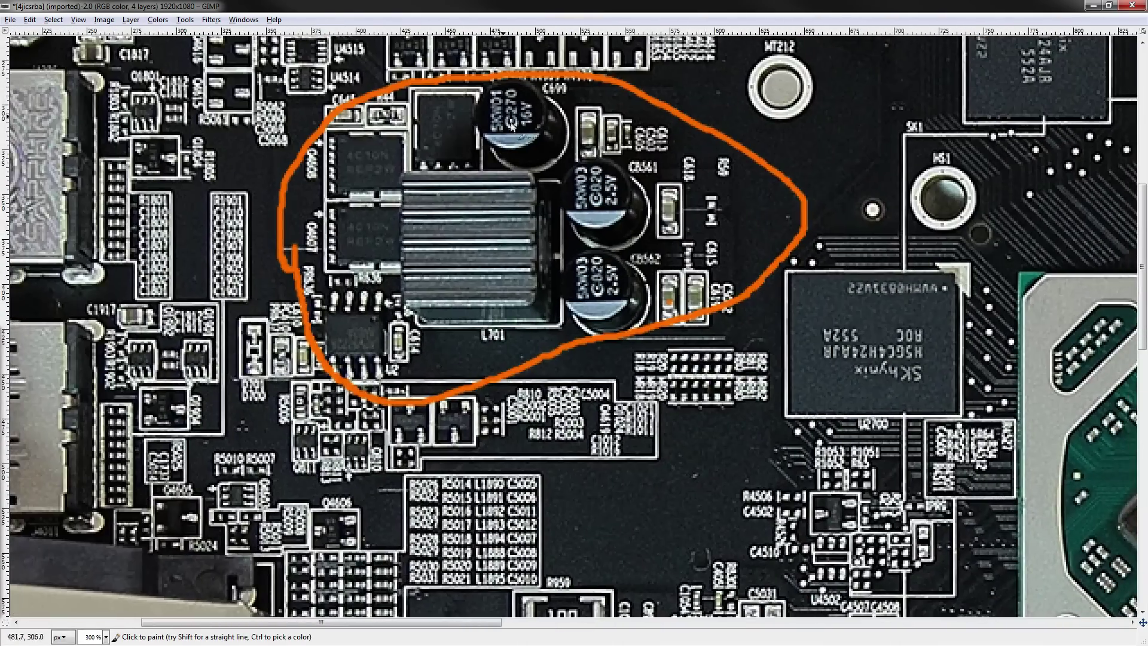
pyautogui.moveTo(541, 97); pyautogui.dragTo(552, 117)
pyautogui.hotkey('ctrl', 'z')
# Circle the output capacitors in both looped phases and undo the circles
pyautogui.moveTo(836, 263); pyautogui.dragTo(287, 263)
pyautogui.moveTo(1105, 123); pyautogui.dragTo(563, 283)
pyautogui.keyDown('ctrl'); pyautogui.scroll(-5, 564, 285); pyautogui.keyUp('ctrl')
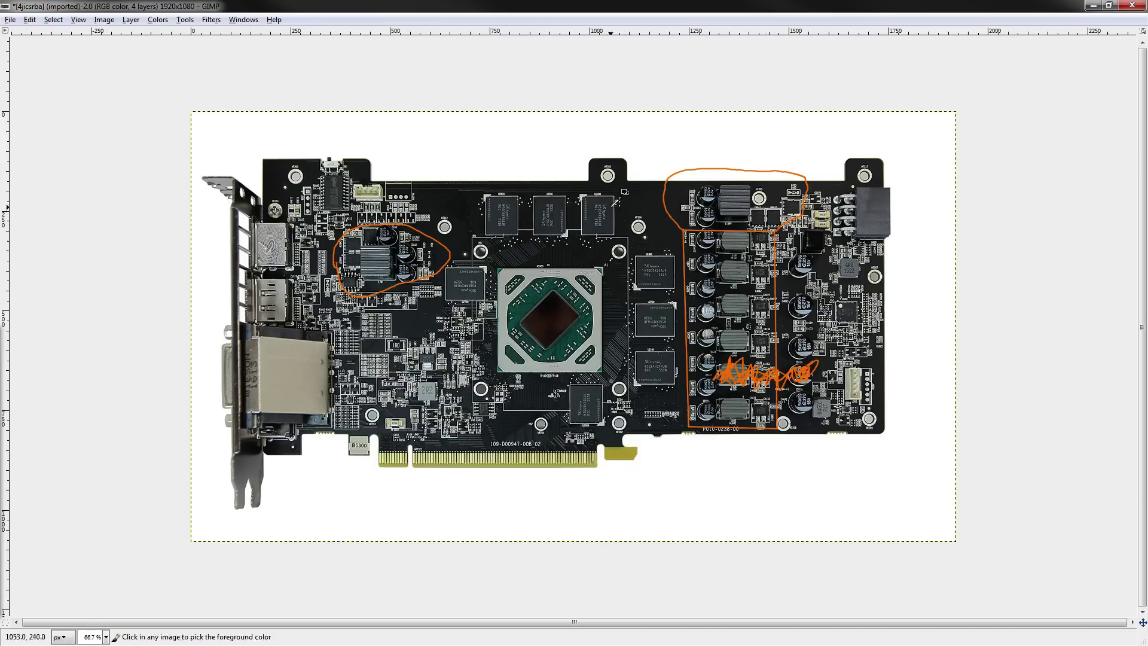
pyautogui.keyDown('ctrl'); pyautogui.scroll(1, 525, 216); pyautogui.keyUp('ctrl')
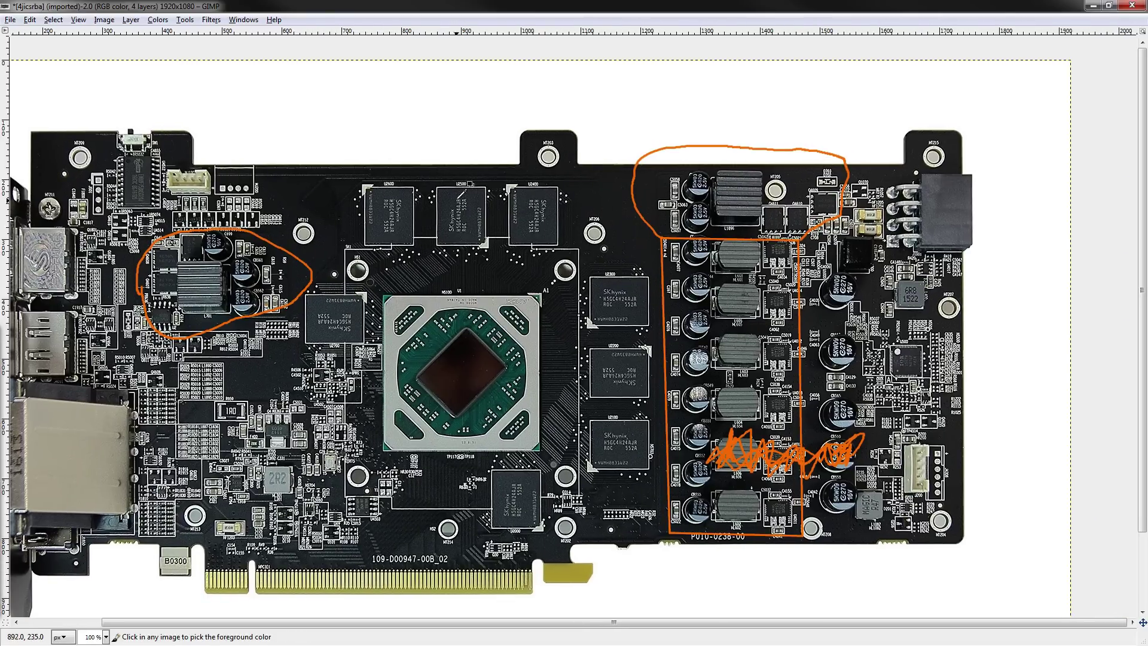
pyautogui.moveTo(238, 263); pyautogui.dragTo(263, 260)
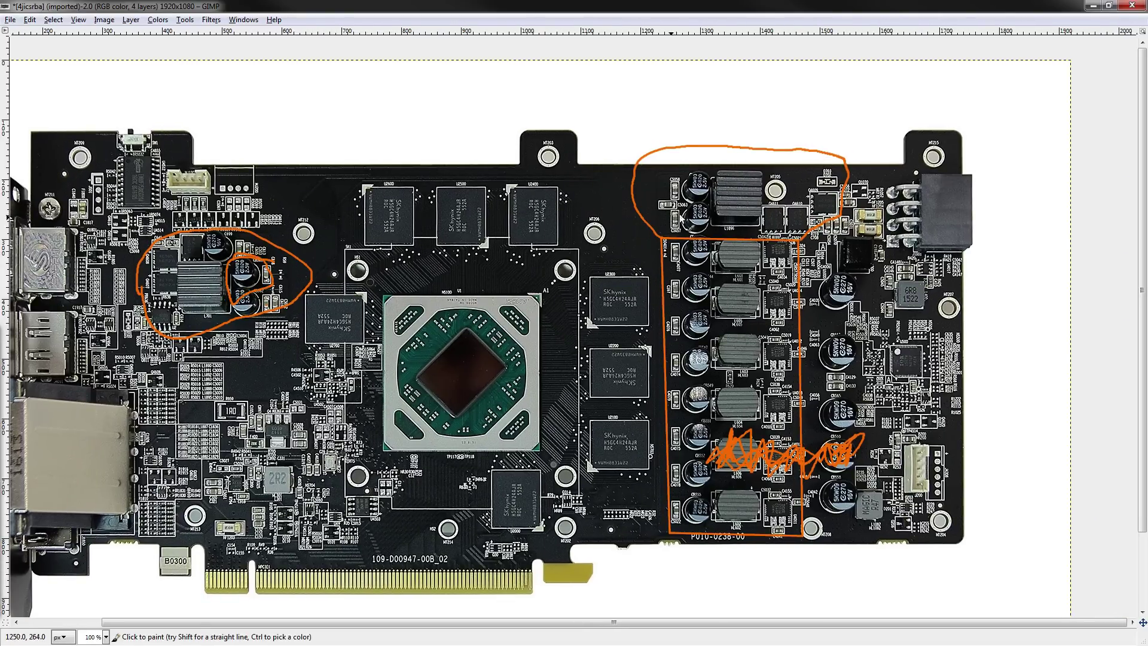
pyautogui.moveTo(703, 176)
pyautogui.mouseDown()
pyautogui.moveTo(698, 235)
pyautogui.moveTo(694, 174)
pyautogui.moveTo(679, 214)
pyautogui.moveTo(657, 227)
pyautogui.mouseUp()
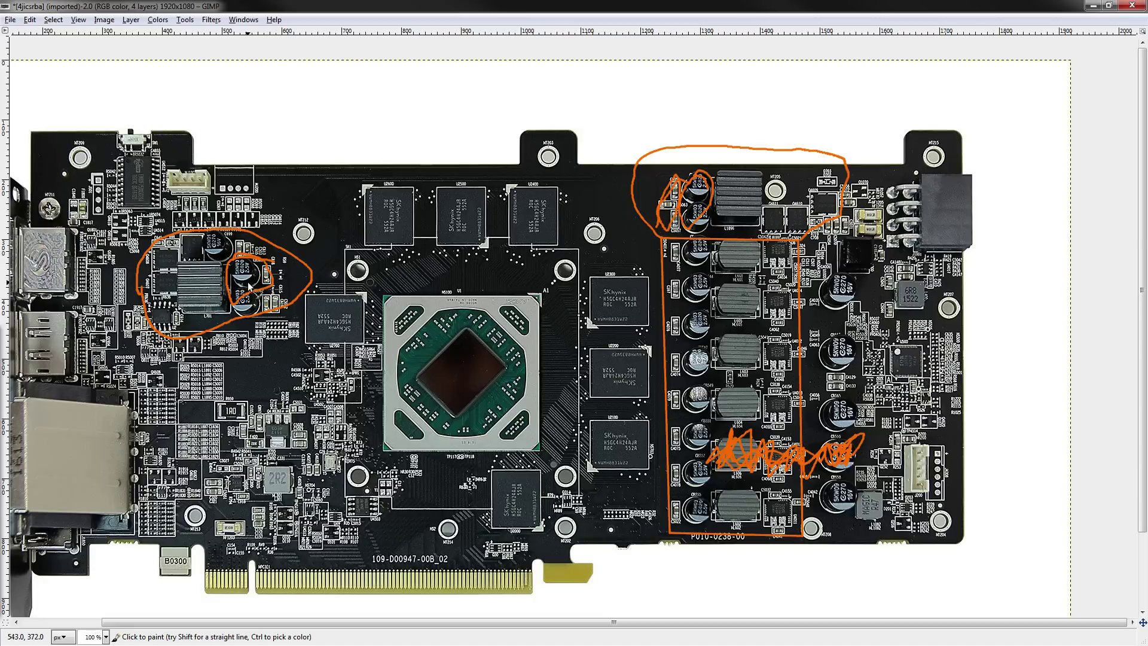
pyautogui.hotkey('ctrl', 'z')
pyautogui.hotkey('ctrl', 'z')
pyautogui.hotkey('ctrl', 'z')
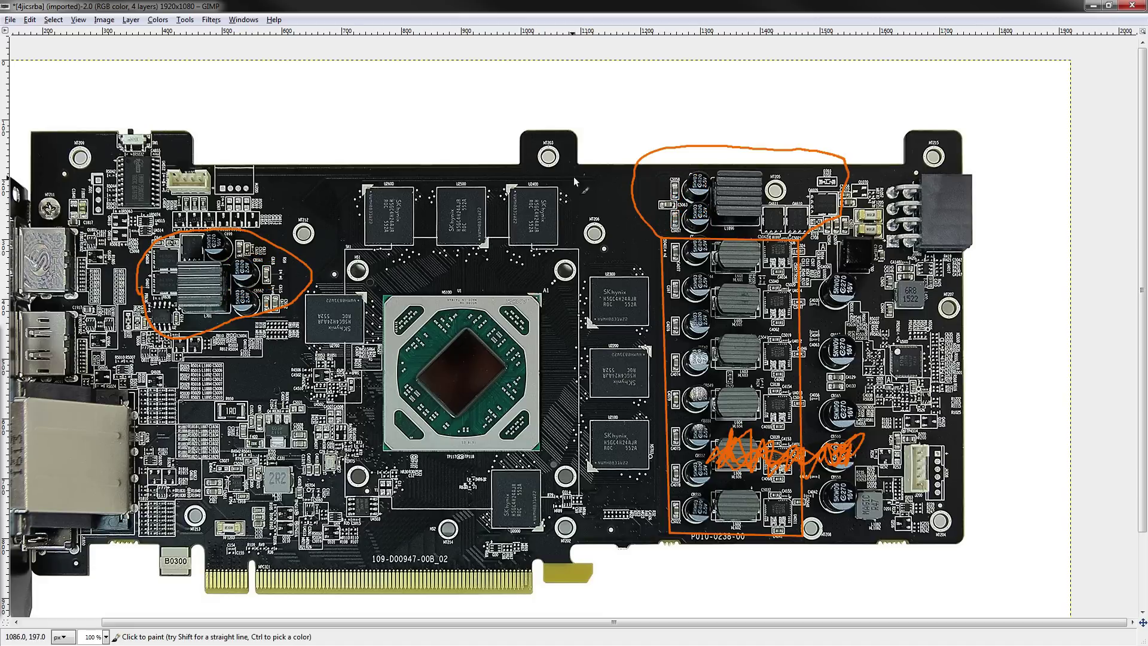
# Draw an arc through the memory chips around the GPU and strokes on its die, and undo them all
pyautogui.moveTo(545, 121); pyautogui.dragTo(596, 114)
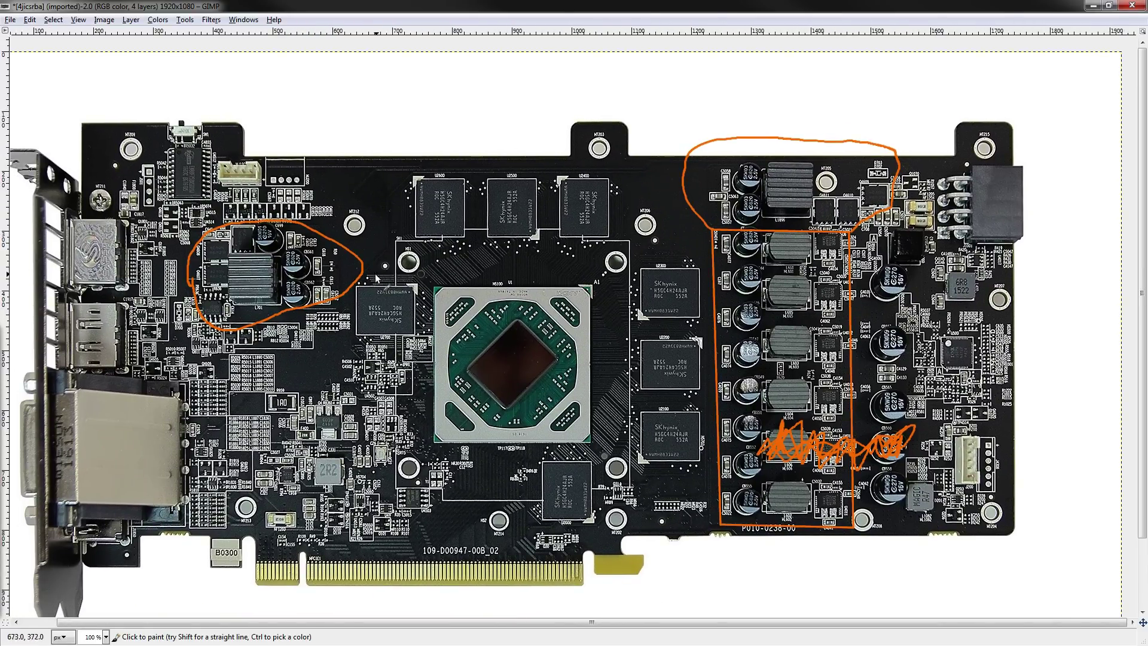
pyautogui.moveTo(383, 317)
pyautogui.mouseDown()
pyautogui.moveTo(395, 257)
pyautogui.moveTo(622, 250)
pyautogui.moveTo(637, 451)
pyautogui.moveTo(562, 513)
pyautogui.mouseUp()
pyautogui.moveTo(513, 341); pyautogui.dragTo(537, 350)
pyautogui.moveTo(522, 328); pyautogui.dragTo(527, 340)
pyautogui.hotkey('ctrl', 'z')
pyautogui.hotkey('ctrl', 'z')
pyautogui.hotkey('ctrl', 'z')
pyautogui.moveTo(470, 371)
pyautogui.mouseDown()
pyautogui.moveTo(488, 348)
pyautogui.moveTo(540, 346)
pyautogui.moveTo(497, 418)
pyautogui.mouseUp()
pyautogui.hotkey('ctrl', 'z')
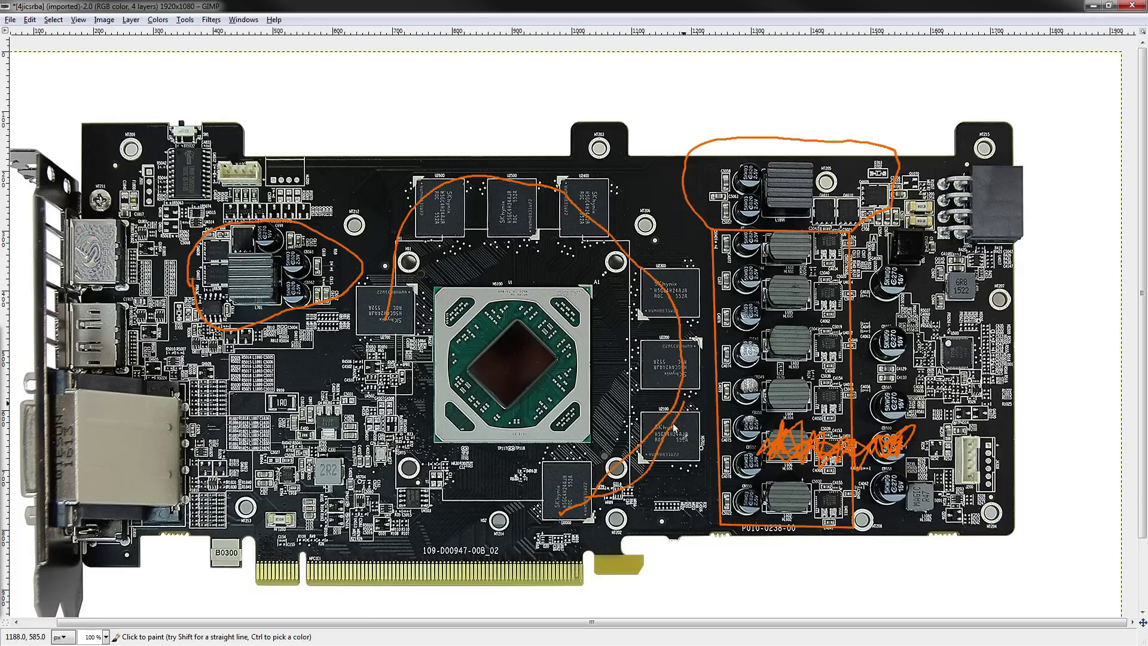
pyautogui.hotkey('ctrl', 'z')
# Circle the 2R2 inductor and the small components around it
pyautogui.moveTo(549, 333); pyautogui.dragTo(579, 273)
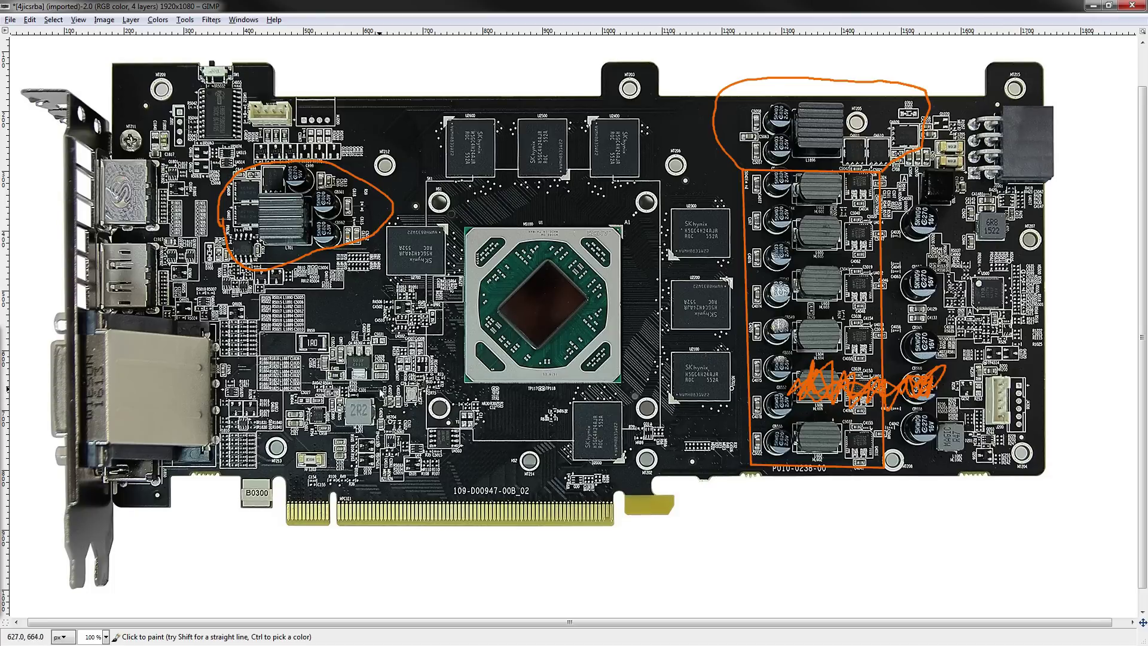
pyautogui.moveTo(380, 387)
pyautogui.mouseDown()
pyautogui.moveTo(315, 442)
pyautogui.moveTo(316, 405)
pyautogui.mouseUp()
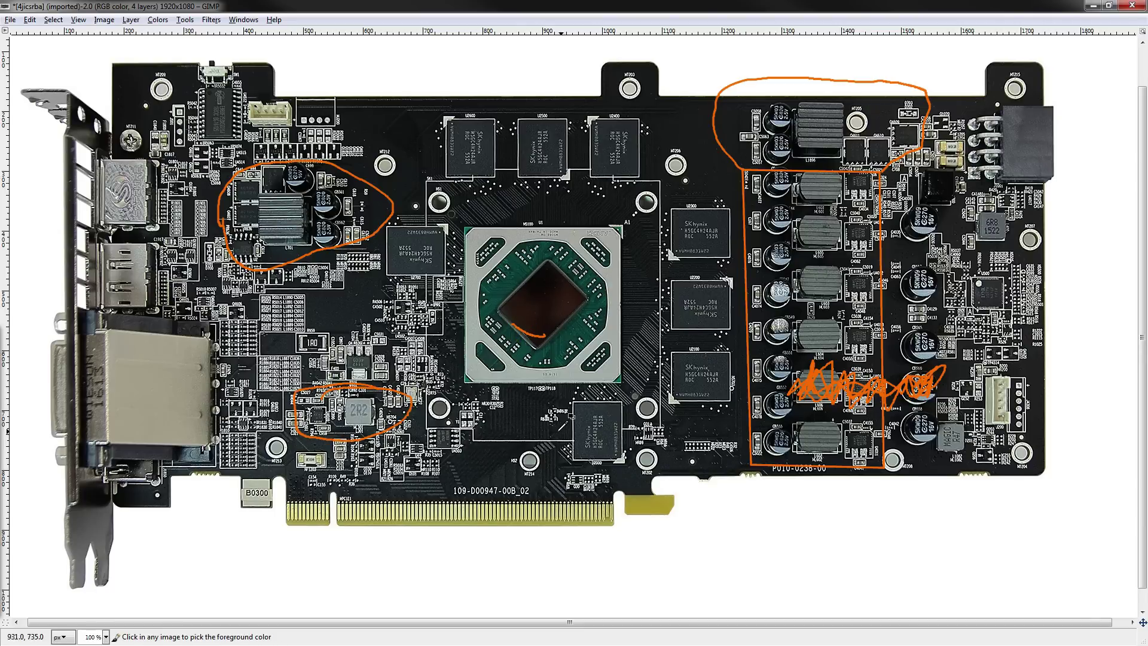
pyautogui.moveTo(587, 389)
pyautogui.mouseDown()
pyautogui.moveTo(609, 429)
pyautogui.moveTo(601, 436)
pyautogui.mouseUp()
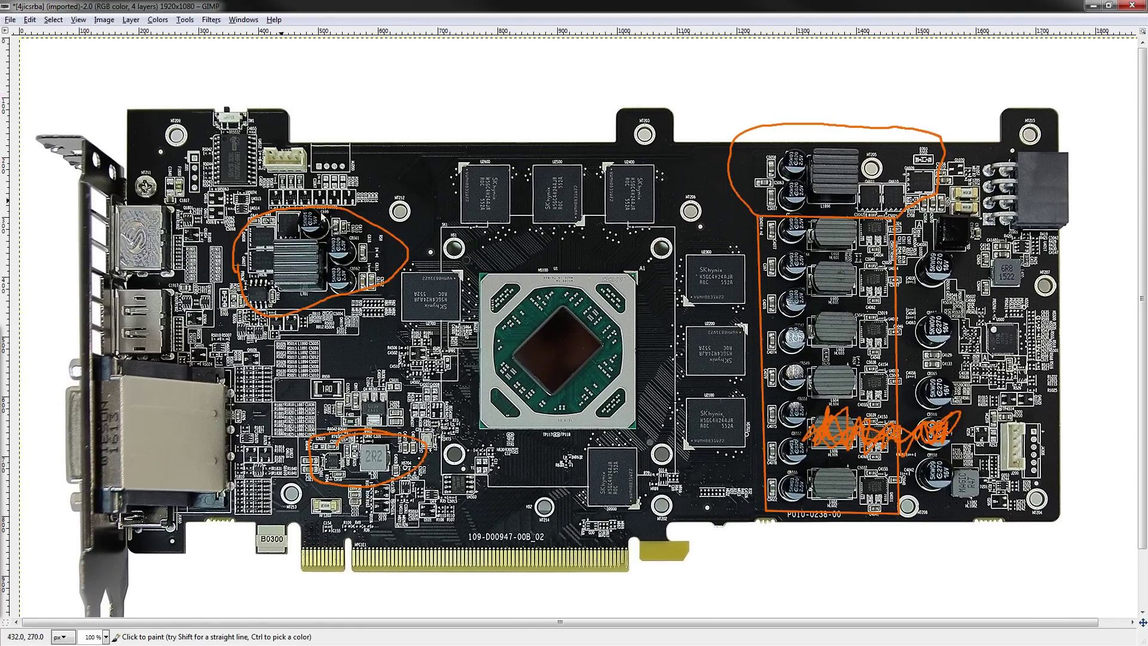
# Circle the small switch on the board's upper edge several times with the orange brush
pyautogui.moveTo(425, 112)
pyautogui.mouseDown()
pyautogui.moveTo(254, 97)
pyautogui.moveTo(239, 119)
pyautogui.moveTo(203, 102)
pyautogui.moveTo(251, 90)
pyautogui.moveTo(179, 124)
pyautogui.mouseUp()
pyautogui.hotkey('ctrl', 'z')
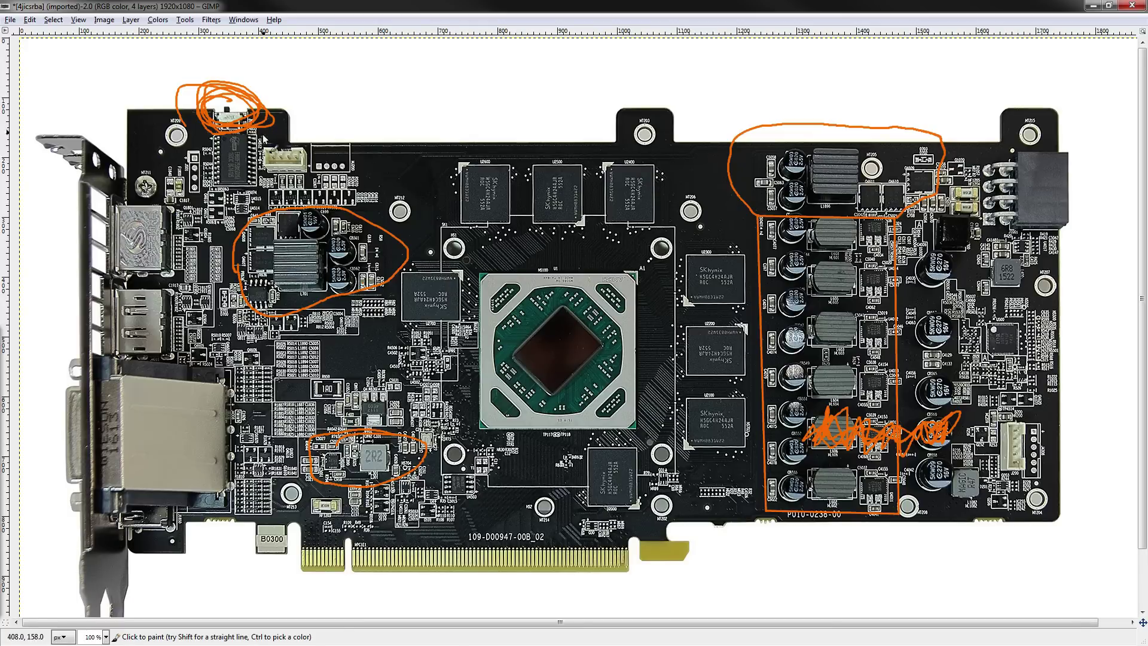
pyautogui.moveTo(269, 107)
pyautogui.mouseDown()
pyautogui.moveTo(207, 105)
pyautogui.moveTo(254, 109)
pyautogui.mouseUp()
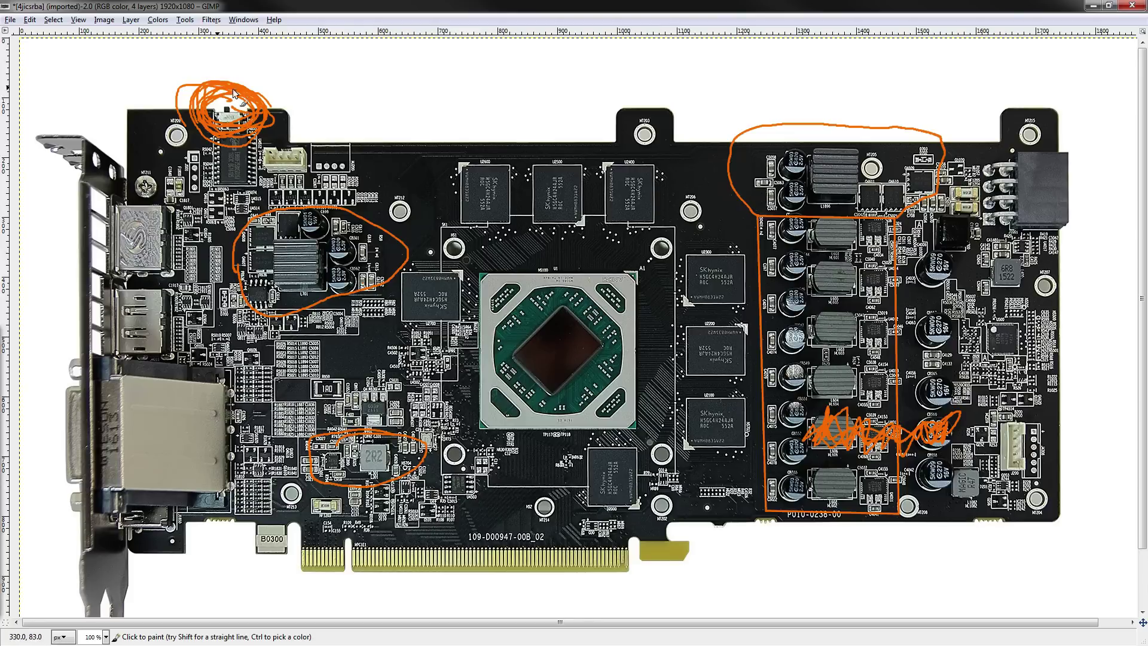
pyautogui.moveTo(286, 104); pyautogui.dragTo(242, 107)
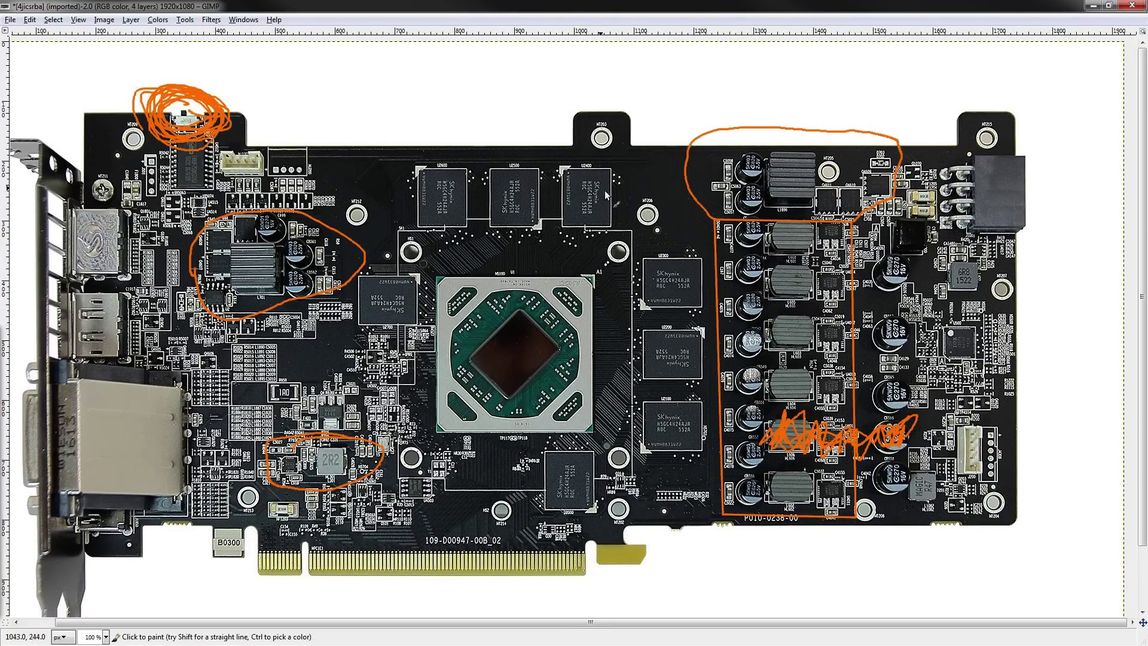
pyautogui.moveTo(411, 196)
pyautogui.mouseDown()
pyautogui.moveTo(371, 124)
pyautogui.moveTo(481, 178)
pyautogui.mouseUp()
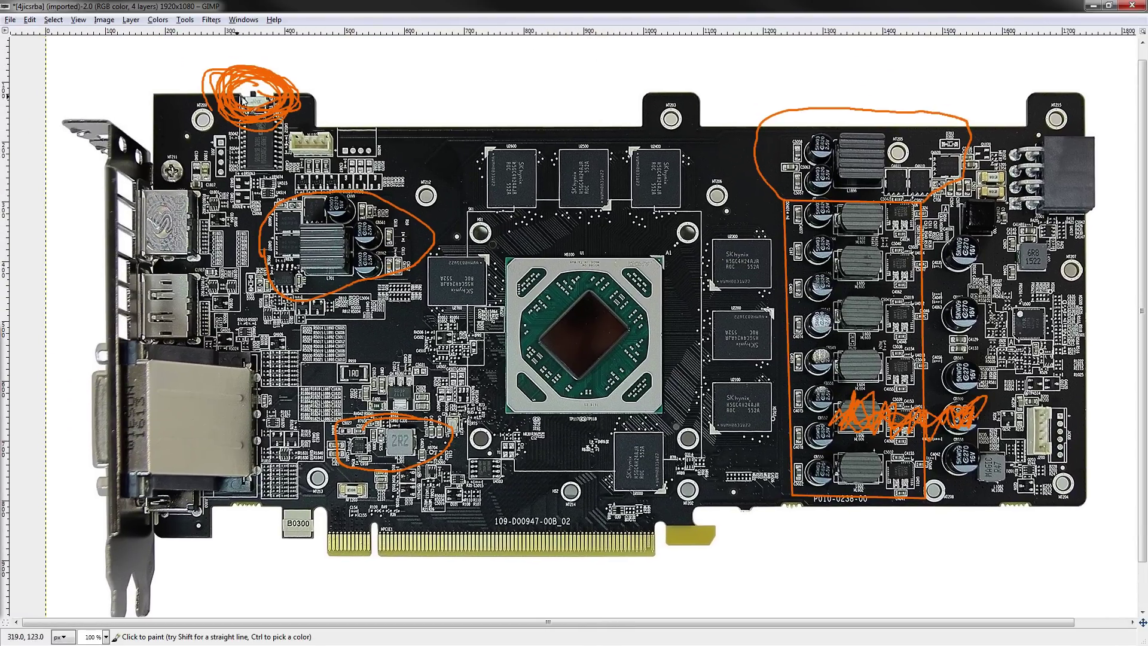
pyautogui.hscroll(5, 376, 234)
pyautogui.hscroll(2, 376, 234)
pyautogui.hscroll(-5, 359, 225)
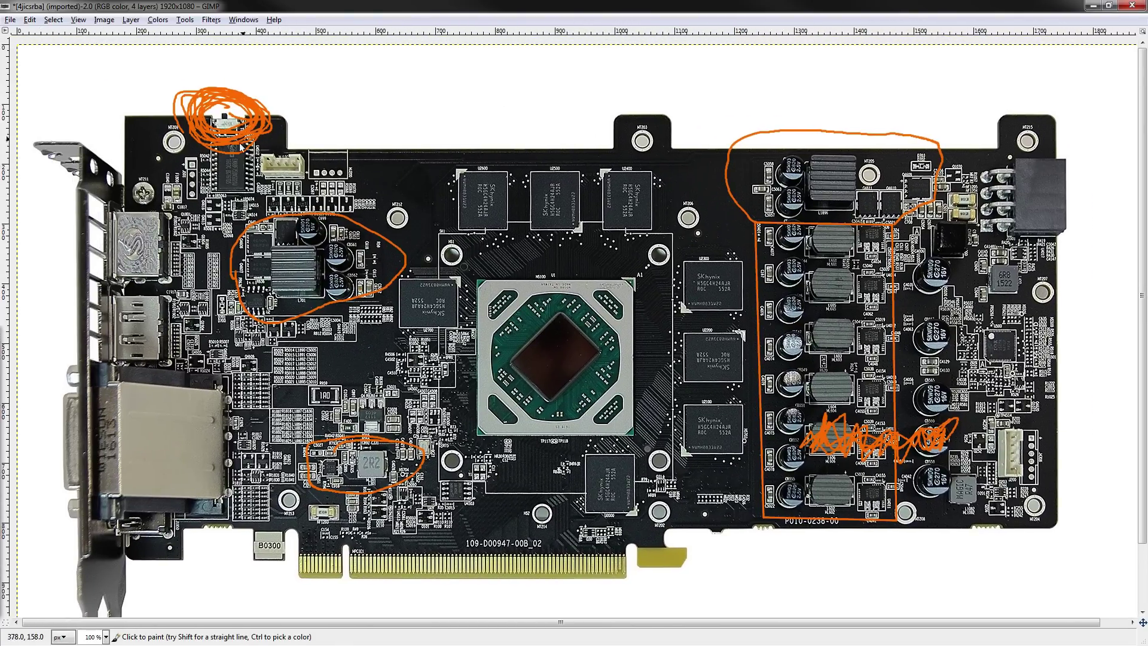
pyautogui.hscroll(3, 363, 188)
pyautogui.hscroll(1, 363, 188)
pyautogui.hscroll(-3, 468, 214)
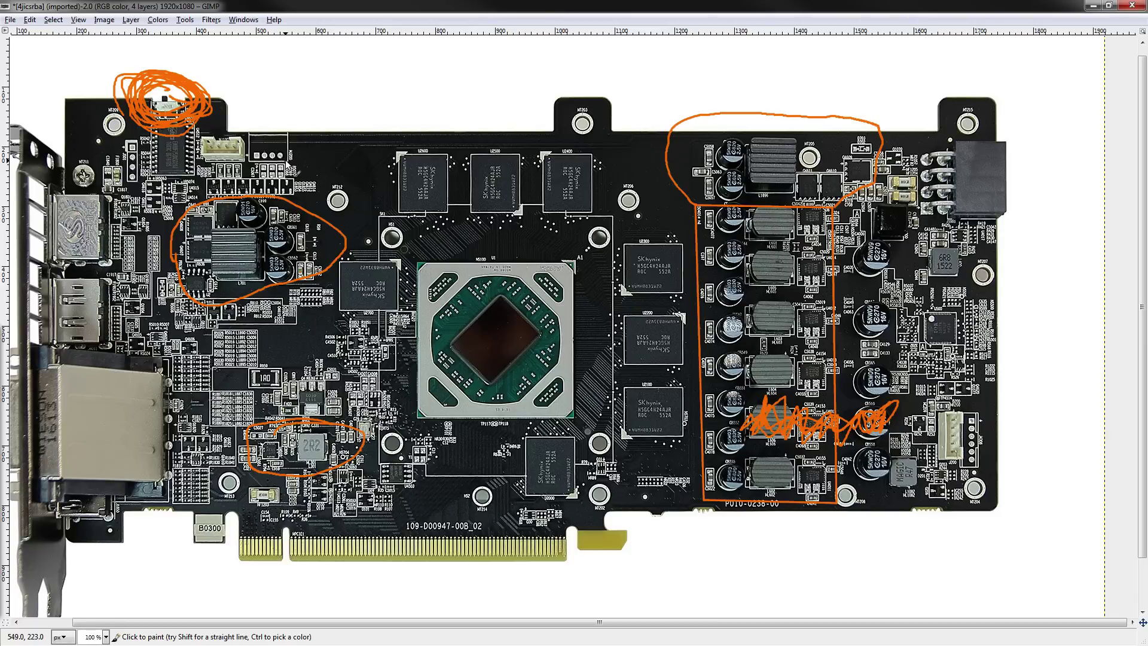
pyautogui.moveTo(804, 326); pyautogui.dragTo(742, 311)
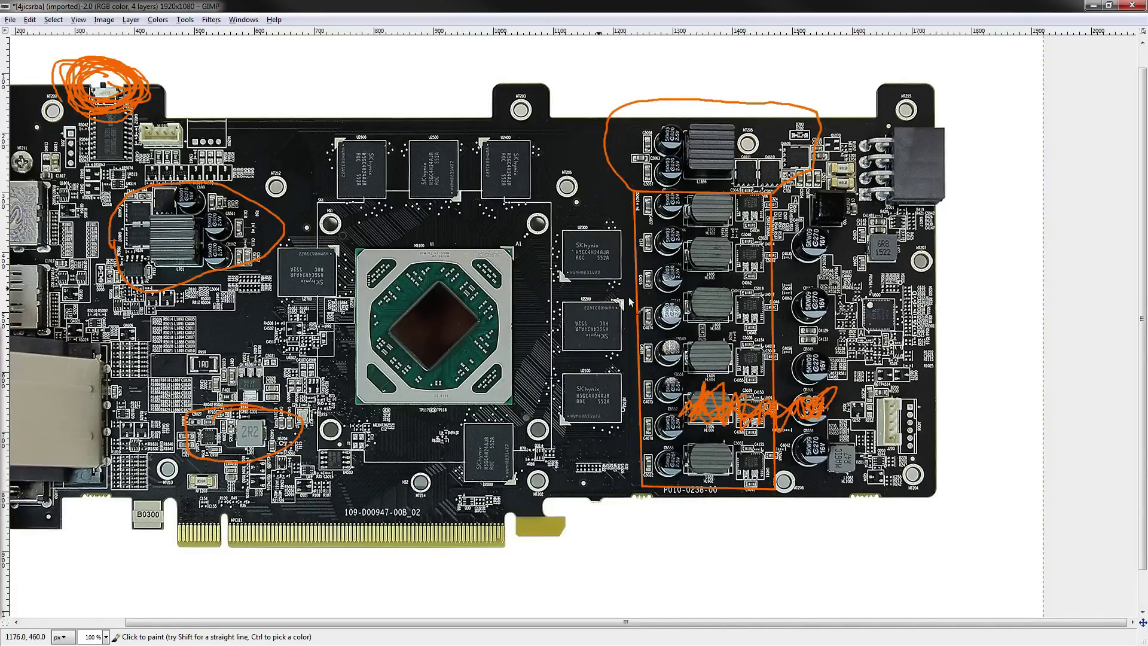
pyautogui.moveTo(180, 210); pyautogui.dragTo(272, 225)
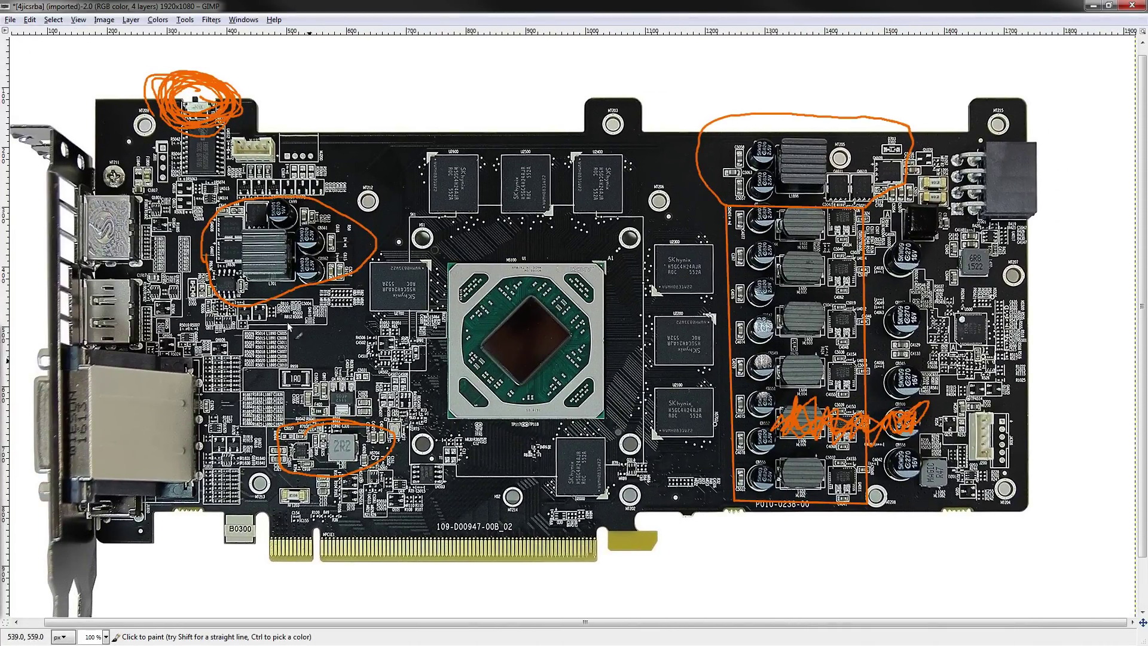
# Mark each of the five inductors not scribbled over in the boxed phase column with a short orange stroke
pyautogui.moveTo(868, 410); pyautogui.dragTo(810, 387)
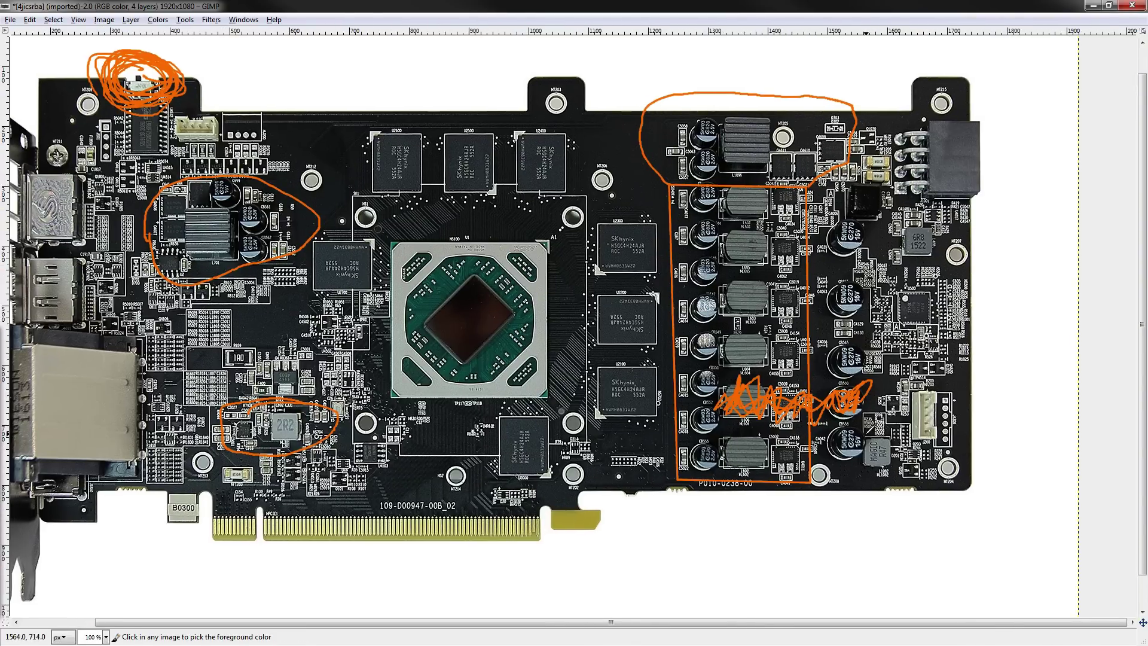
pyautogui.keyDown('ctrl'); pyautogui.scroll(2, 876, 419); pyautogui.keyUp('ctrl')
pyautogui.scroll(3, 777, 397)
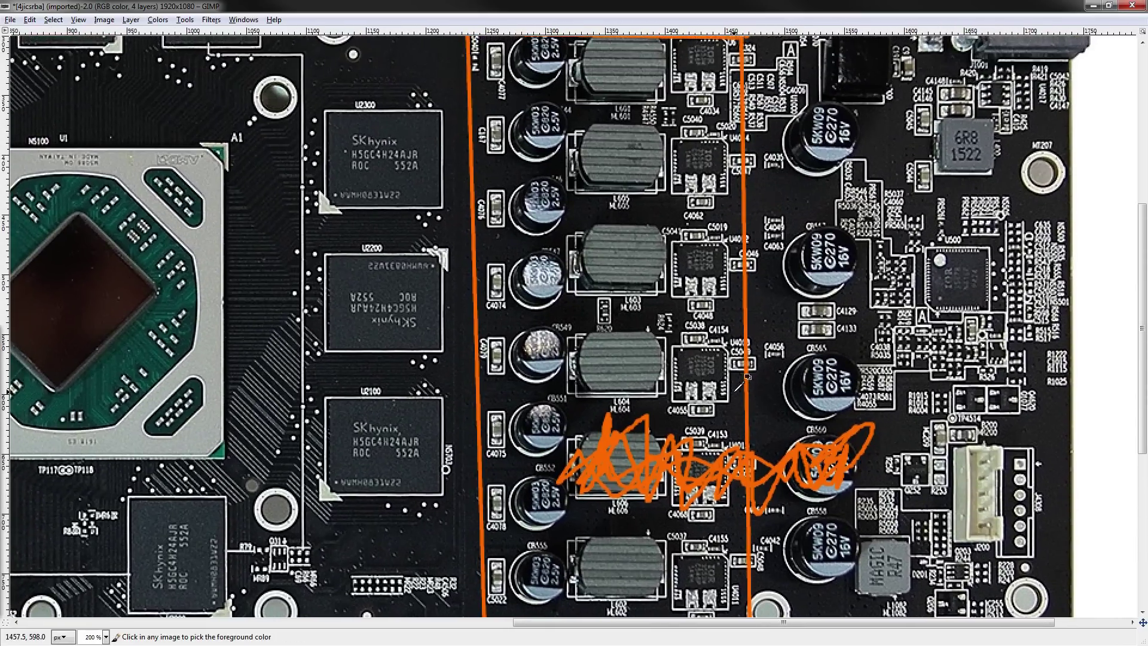
pyautogui.keyDown('ctrl'); pyautogui.scroll(-1, 722, 363); pyautogui.keyUp('ctrl')
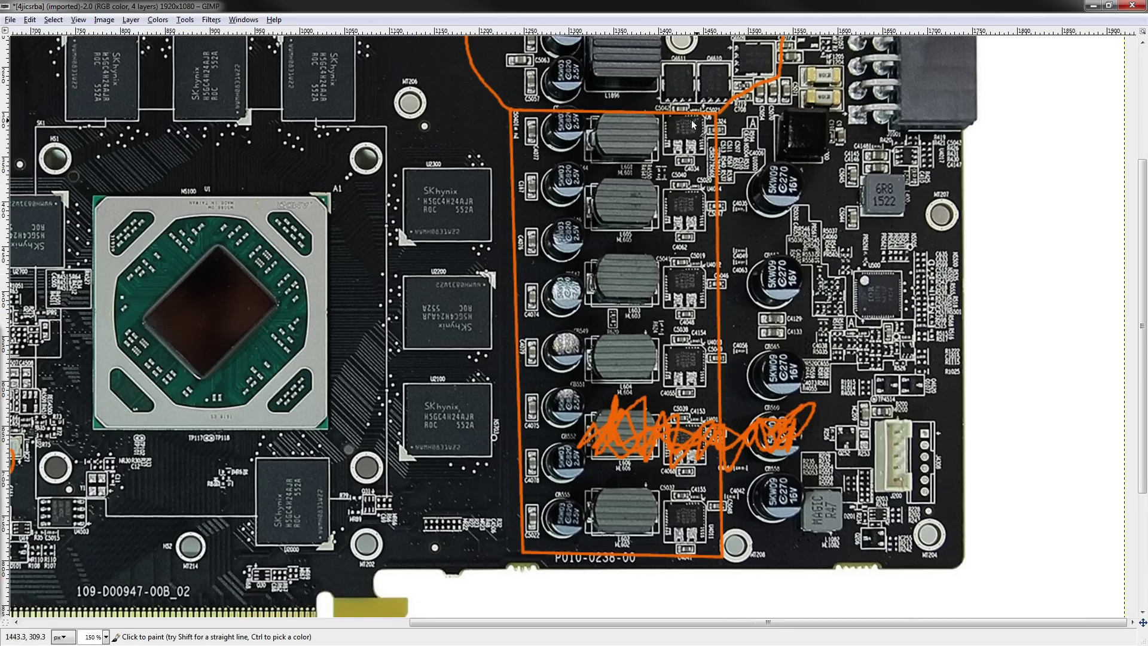
pyautogui.moveTo(567, 136)
pyautogui.mouseDown()
pyautogui.moveTo(555, 248)
pyautogui.moveTo(635, 516)
pyautogui.mouseUp()
pyautogui.hotkey('ctrl', 'z')
pyautogui.moveTo(615, 127); pyautogui.dragTo(633, 144)
pyautogui.moveTo(607, 205); pyautogui.dragTo(646, 218)
pyautogui.moveTo(627, 275); pyautogui.dragTo(638, 290)
pyautogui.moveTo(623, 347); pyautogui.dragTo(633, 365)
pyautogui.moveTo(599, 505)
pyautogui.mouseDown()
pyautogui.moveTo(632, 533)
pyautogui.moveTo(652, 523)
pyautogui.moveTo(624, 495)
pyautogui.mouseUp()
pyautogui.scroll(3, 596, 348)
pyautogui.hscroll(-1, 595, 348)
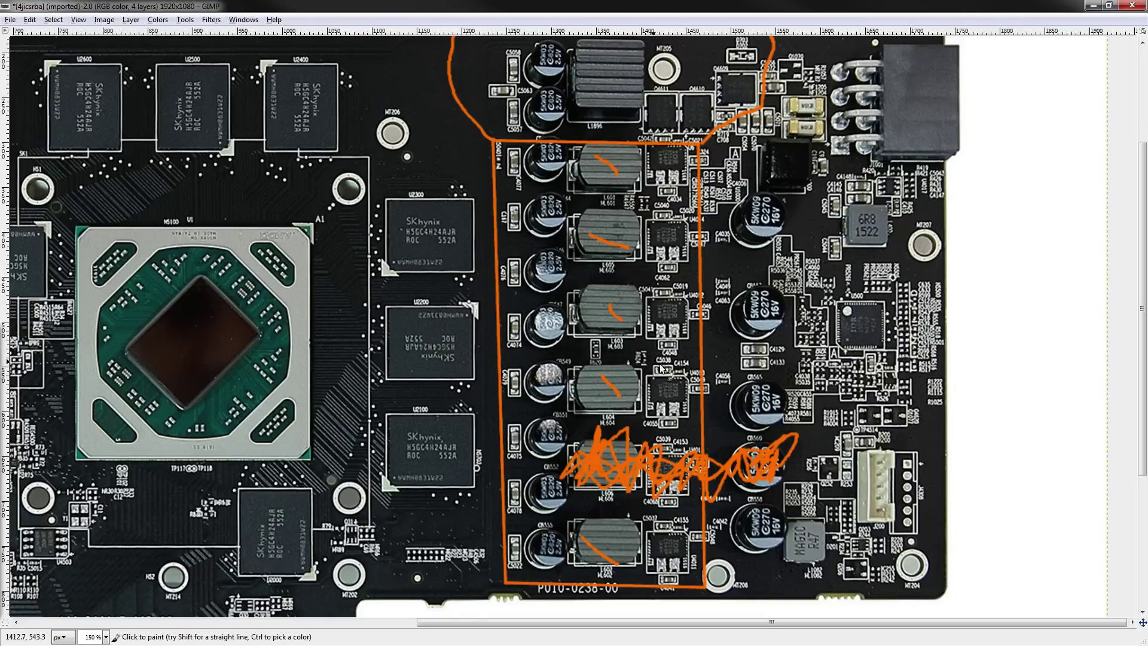
pyautogui.scroll(-3, 562, 425)
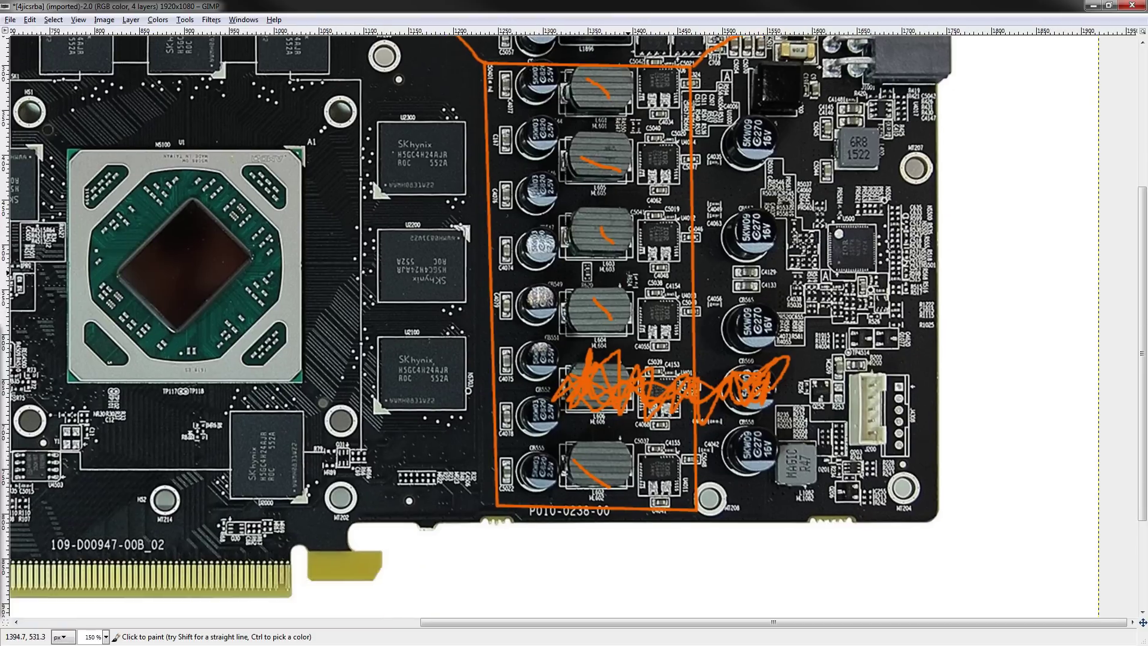
# Draw an orange arrow from the boxed phase column to the GPU die and write "200A" along it
pyautogui.click(493, 324)
pyautogui.keyDown('shift'); pyautogui.click(193, 289); pyautogui.keyUp('shift')
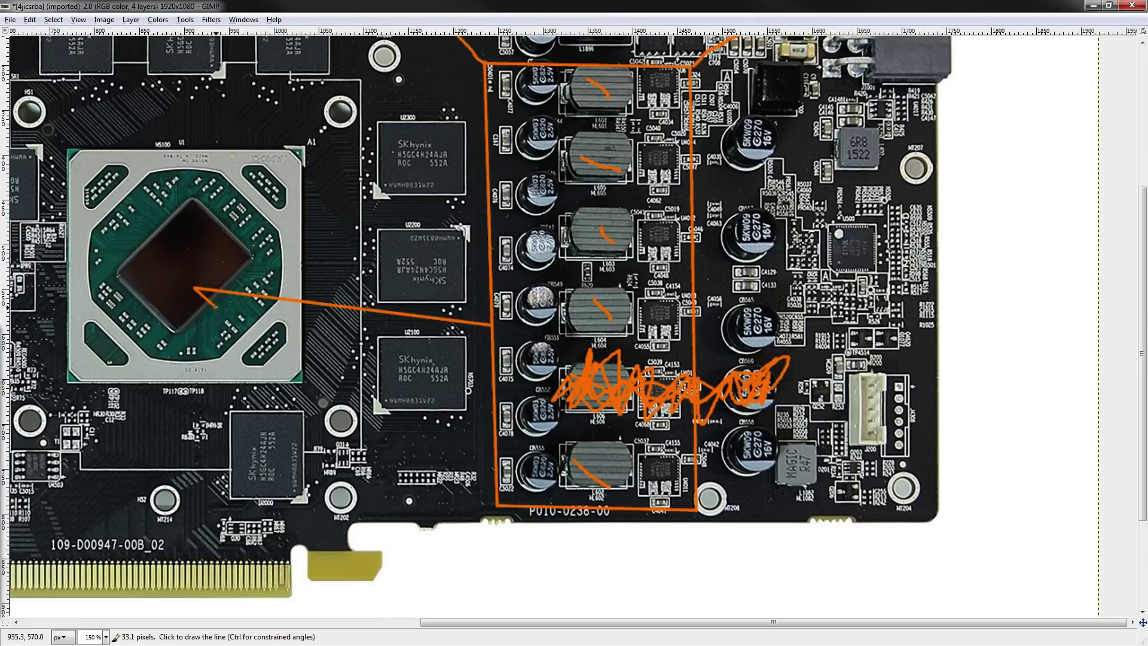
pyautogui.keyDown('shift'); pyautogui.click(216, 307); pyautogui.keyUp('shift')
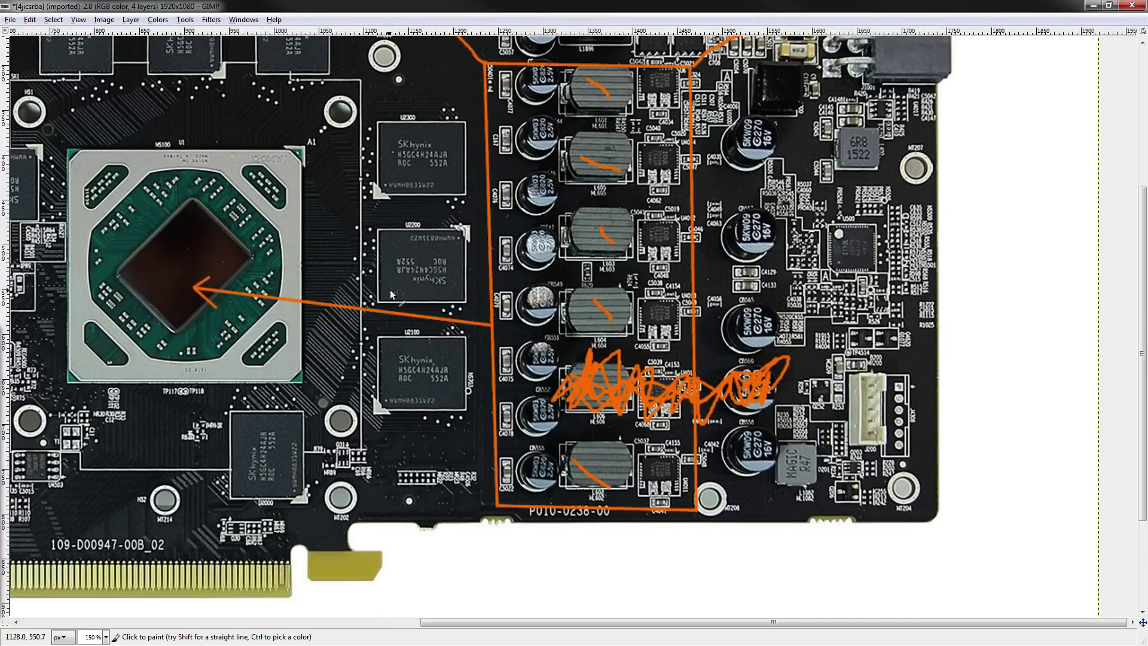
pyautogui.moveTo(386, 290)
pyautogui.mouseDown()
pyautogui.moveTo(423, 293)
pyautogui.moveTo(390, 278)
pyautogui.moveTo(400, 304)
pyautogui.mouseUp()
pyautogui.hotkey('ctrl', 'z')
pyautogui.moveTo(417, 281)
pyautogui.mouseDown()
pyautogui.moveTo(407, 296)
pyautogui.moveTo(408, 281)
pyautogui.moveTo(445, 287)
pyautogui.moveTo(436, 287)
pyautogui.moveTo(462, 315)
pyautogui.moveTo(480, 317)
pyautogui.moveTo(472, 306)
pyautogui.mouseUp()
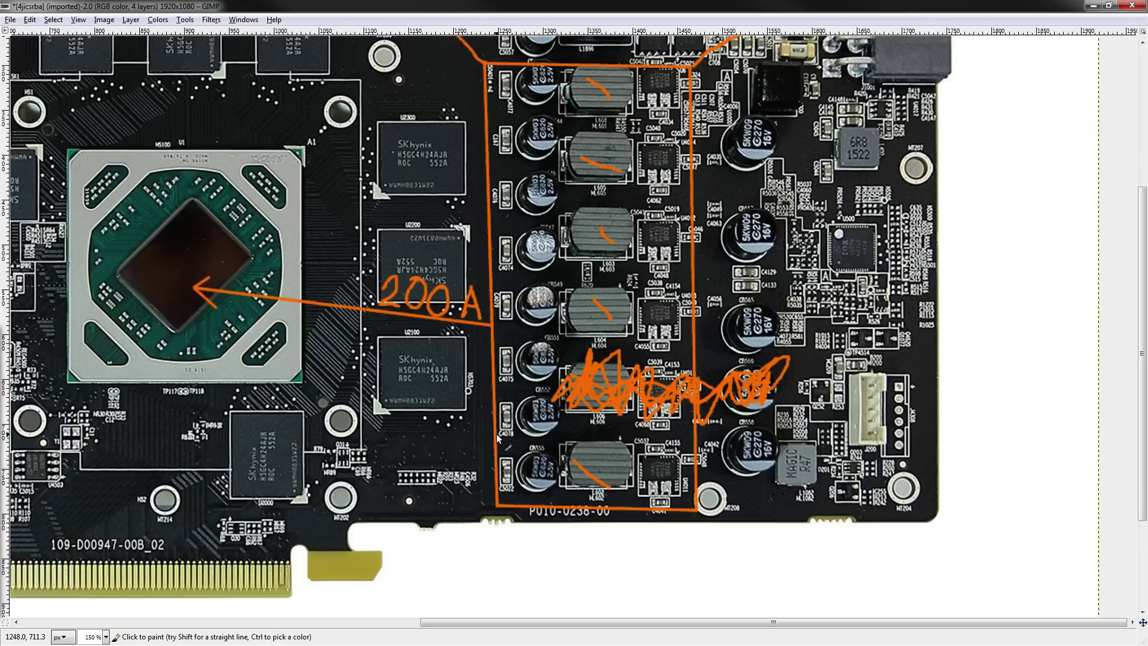
# Cross and circle the chip beside the lowest inductor in the box, and write "3553" below the board
pyautogui.moveTo(496, 432); pyautogui.dragTo(498, 385)
pyautogui.moveTo(682, 413)
pyautogui.mouseDown()
pyautogui.moveTo(665, 408)
pyautogui.moveTo(600, 436)
pyautogui.moveTo(548, 395)
pyautogui.moveTo(541, 415)
pyautogui.moveTo(510, 418)
pyautogui.mouseUp()
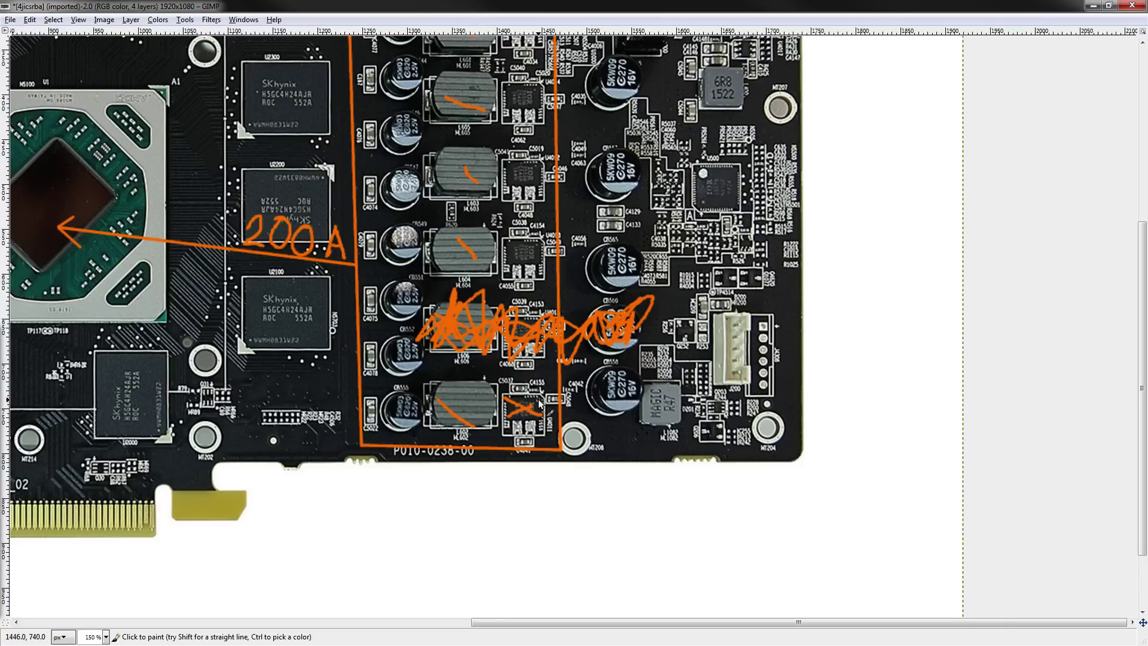
pyautogui.moveTo(537, 404)
pyautogui.mouseDown()
pyautogui.moveTo(517, 427)
pyautogui.moveTo(506, 400)
pyautogui.moveTo(535, 421)
pyautogui.moveTo(566, 416)
pyautogui.mouseUp()
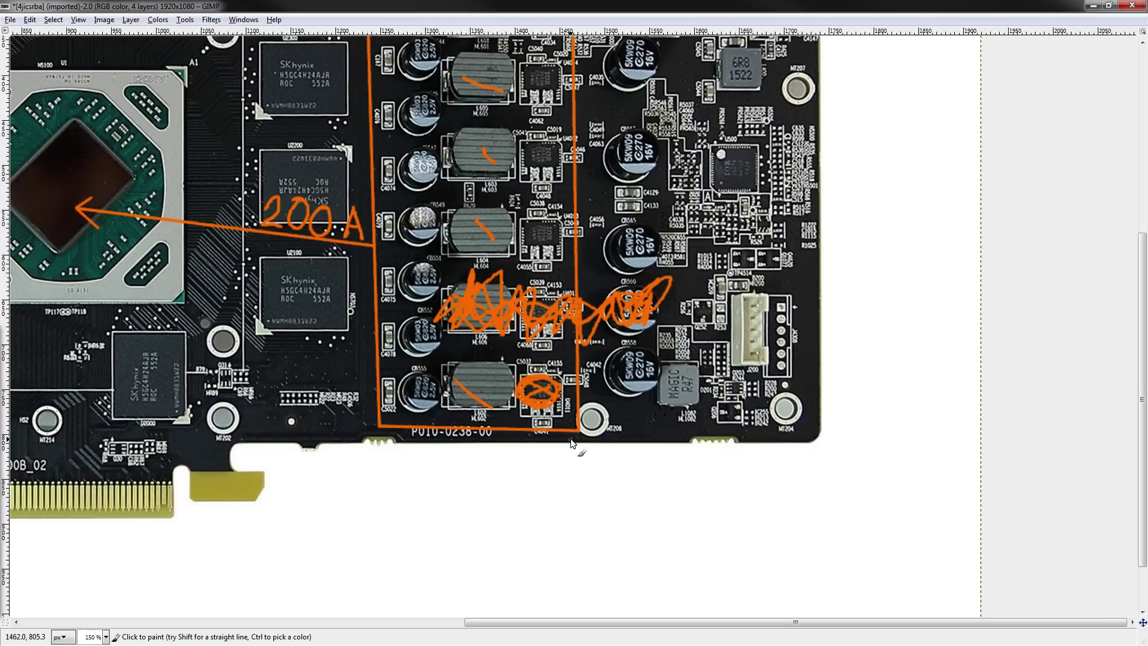
pyautogui.moveTo(474, 451)
pyautogui.mouseDown()
pyautogui.moveTo(483, 476)
pyautogui.moveTo(517, 463)
pyautogui.moveTo(544, 465)
pyautogui.moveTo(537, 473)
pyautogui.mouseUp()
pyautogui.scroll(9, 580, 151)
pyautogui.hscroll(-1, 580, 151)
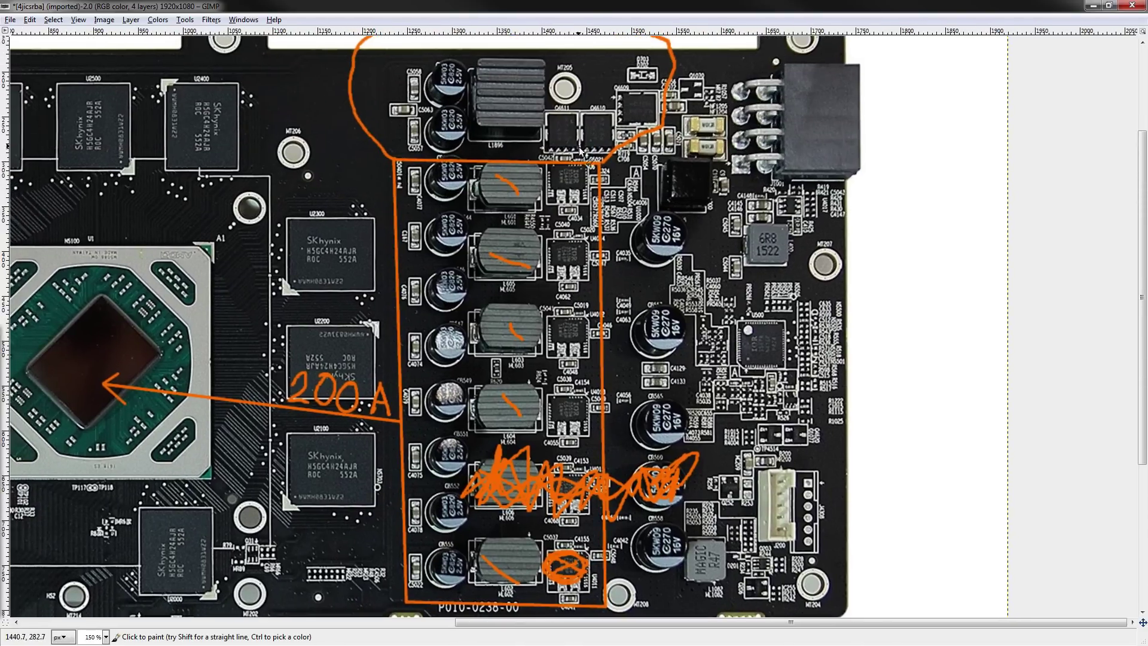
pyautogui.moveTo(592, 266); pyautogui.dragTo(609, 233)
pyautogui.moveTo(612, 456); pyautogui.dragTo(613, 378)
pyautogui.scroll(2, 613, 436)
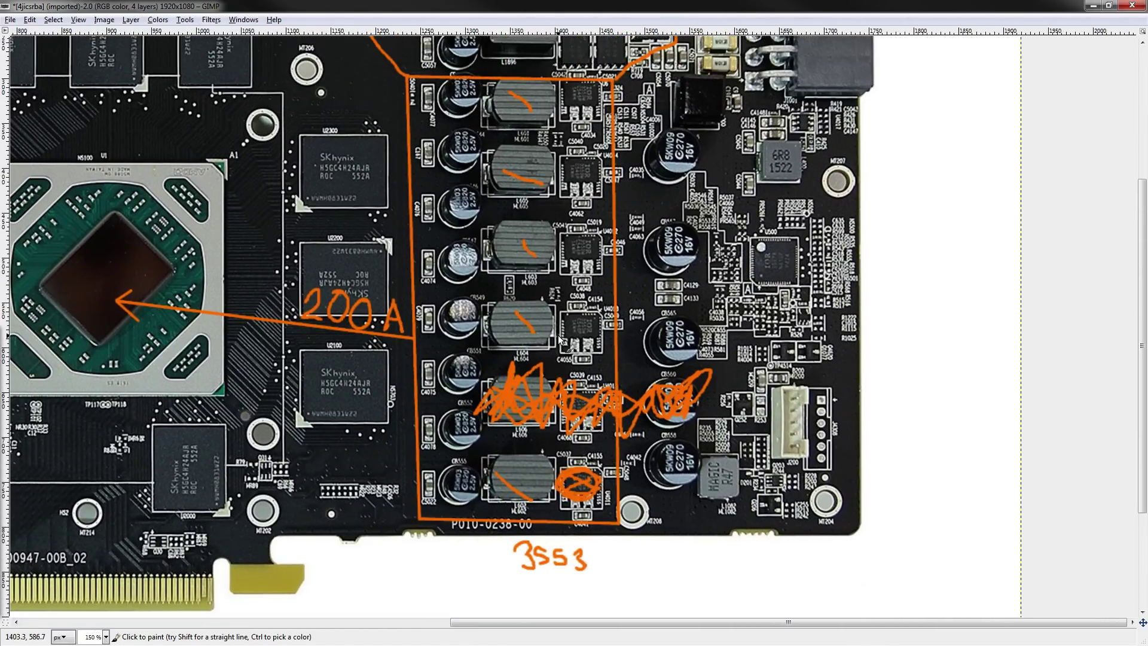
pyautogui.scroll(-1, 560, 339)
pyautogui.hscroll(2, 539, 322)
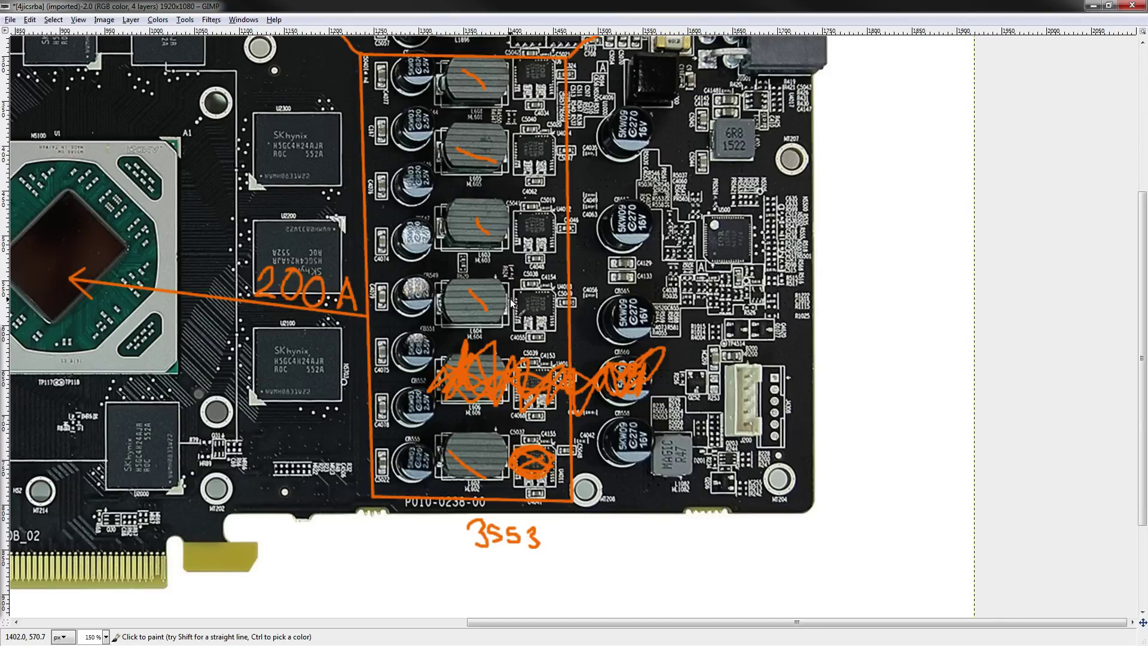
pyautogui.hscroll(-3, 512, 303)
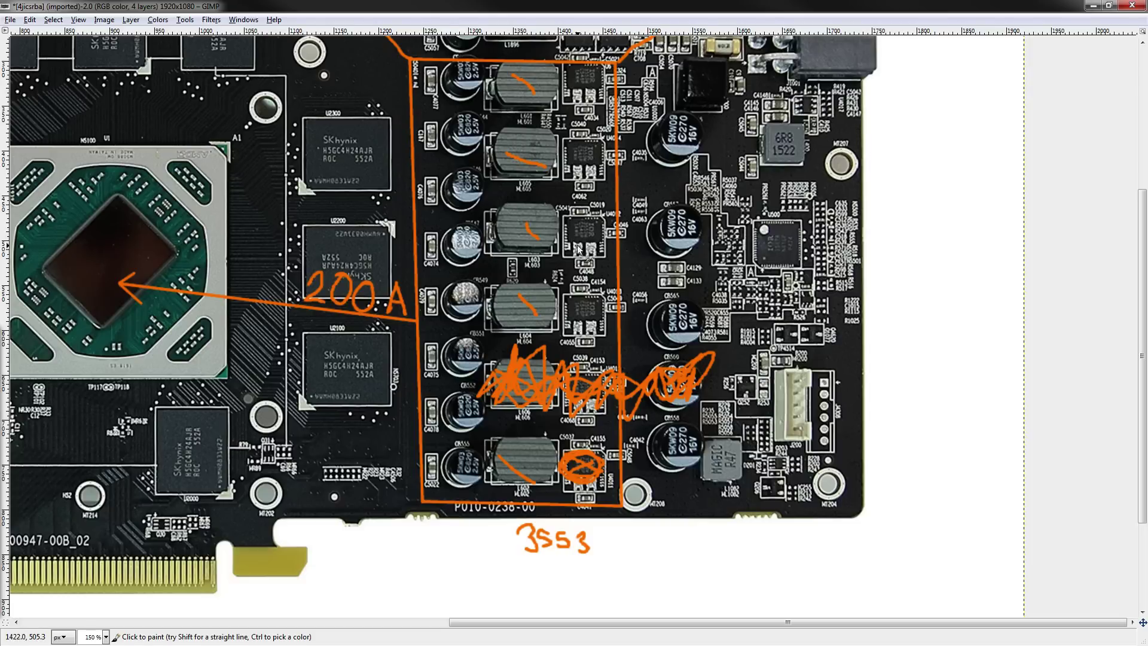
pyautogui.moveTo(604, 200); pyautogui.dragTo(613, 205)
pyautogui.moveTo(678, 299); pyautogui.dragTo(663, 288)
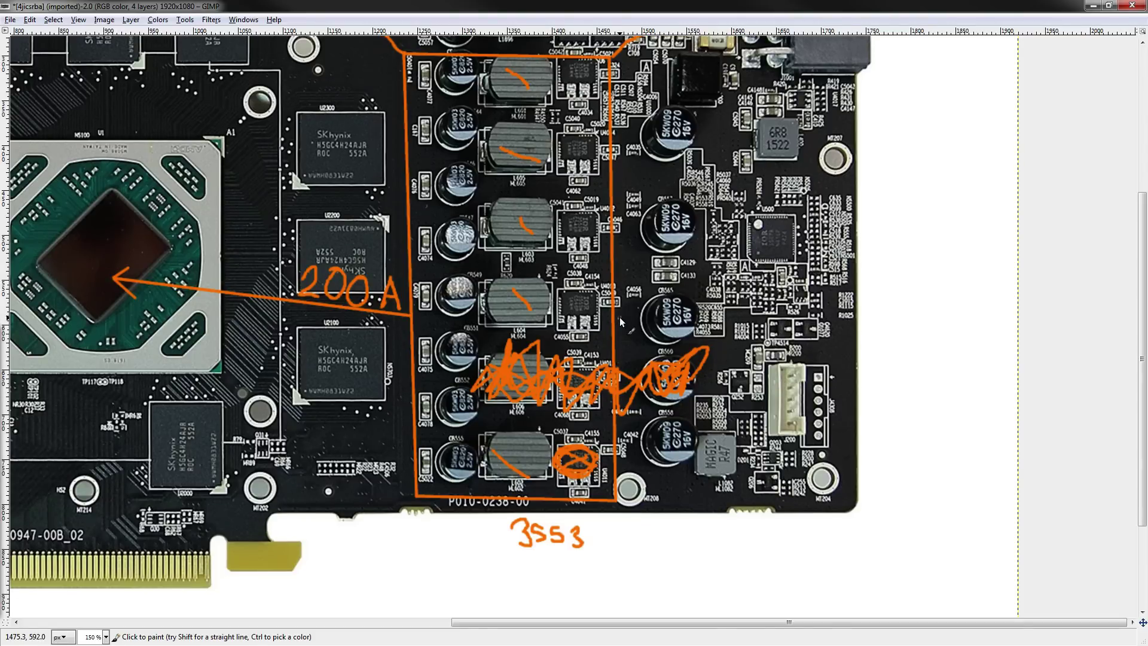
pyautogui.moveTo(634, 301)
pyautogui.mouseDown()
pyautogui.moveTo(700, 289)
pyautogui.moveTo(693, 268)
pyautogui.mouseUp()
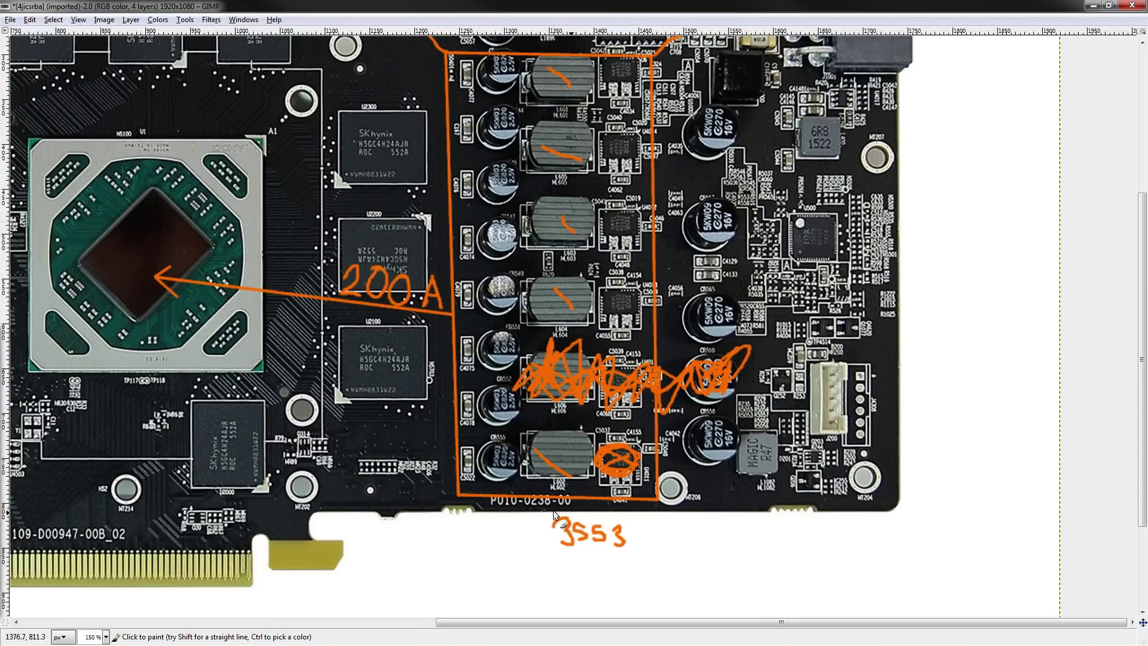
pyautogui.moveTo(580, 198); pyautogui.dragTo(562, 237)
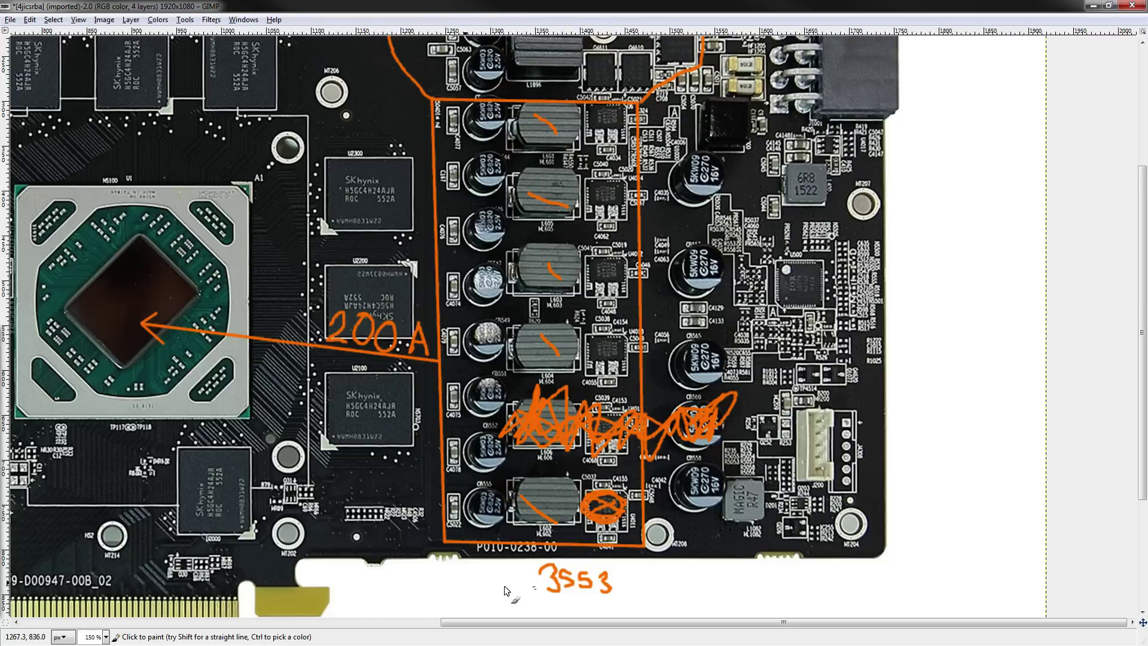
pyautogui.moveTo(435, 491); pyautogui.dragTo(456, 460)
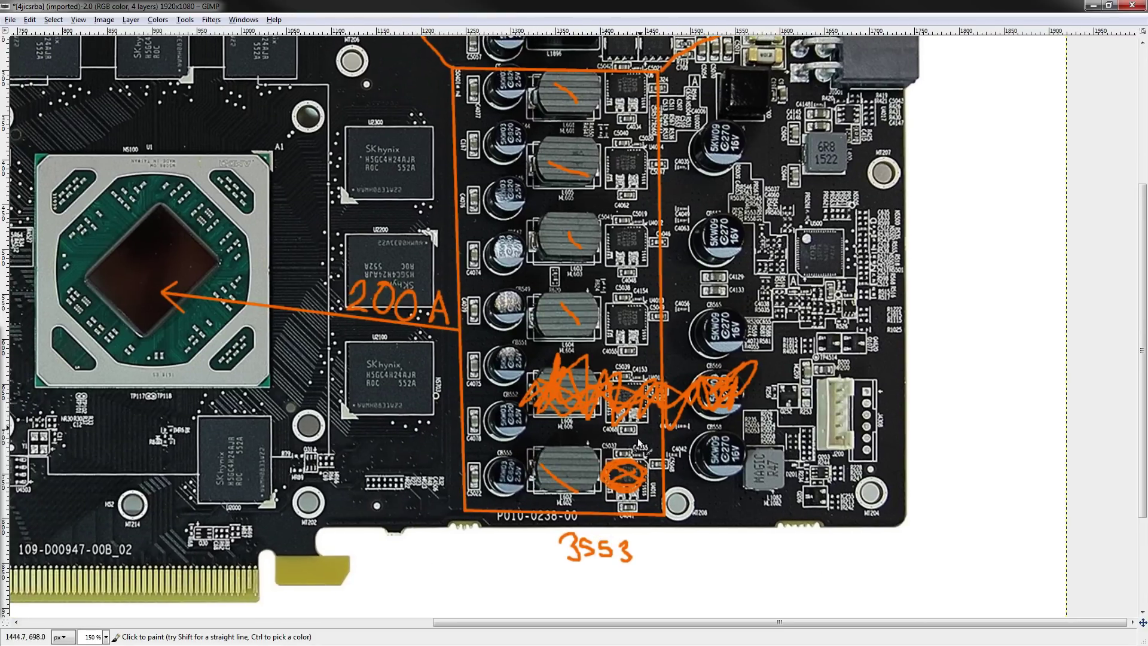
pyautogui.moveTo(642, 544); pyautogui.dragTo(625, 494)
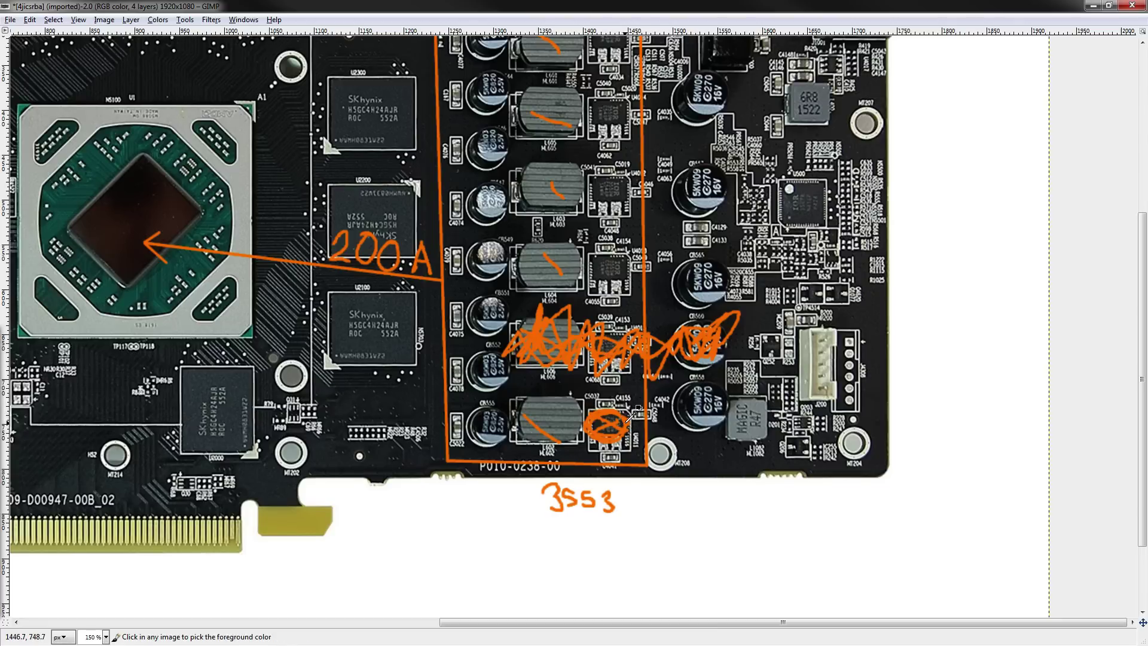
pyautogui.keyDown('ctrl'); pyautogui.scroll(2, 622, 414); pyautogui.keyUp('ctrl')
pyautogui.keyDown('ctrl'); pyautogui.scroll(-2, 623, 413); pyautogui.keyUp('ctrl')
# Draw a cross and another stroke on the chip beside the fourth inductor in the box, and undo them
pyautogui.moveTo(596, 258)
pyautogui.mouseDown()
pyautogui.moveTo(624, 276)
pyautogui.moveTo(622, 257)
pyautogui.mouseUp()
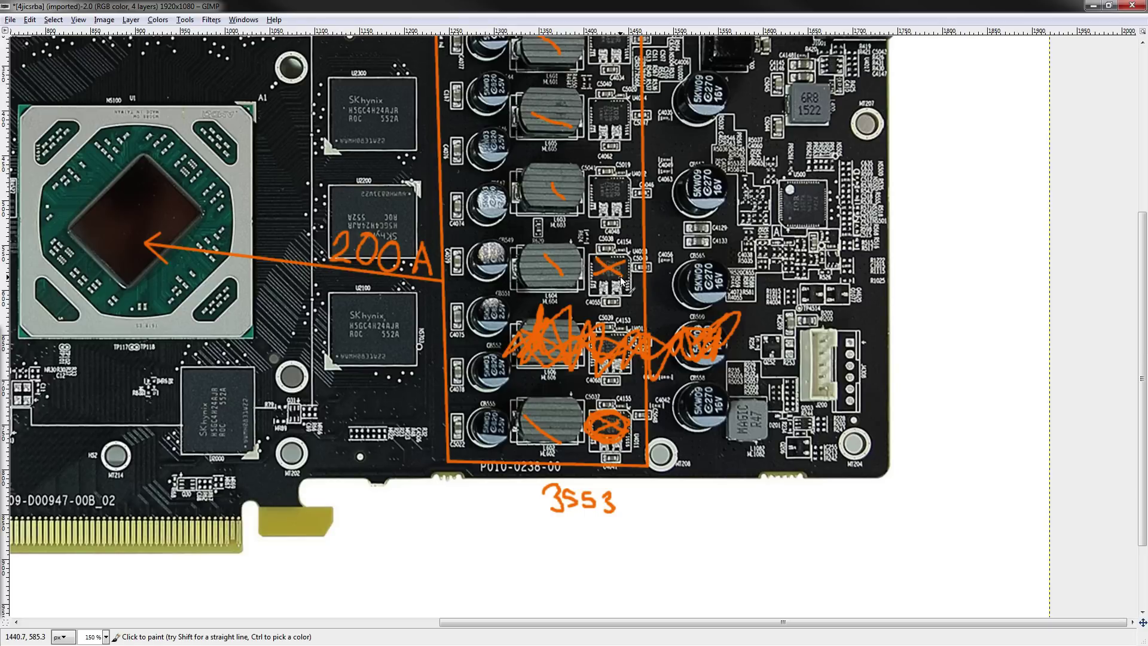
pyautogui.hotkey('ctrl', 'z')
pyautogui.hotkey('ctrl', 'z')
pyautogui.moveTo(539, 303); pyautogui.dragTo(530, 314)
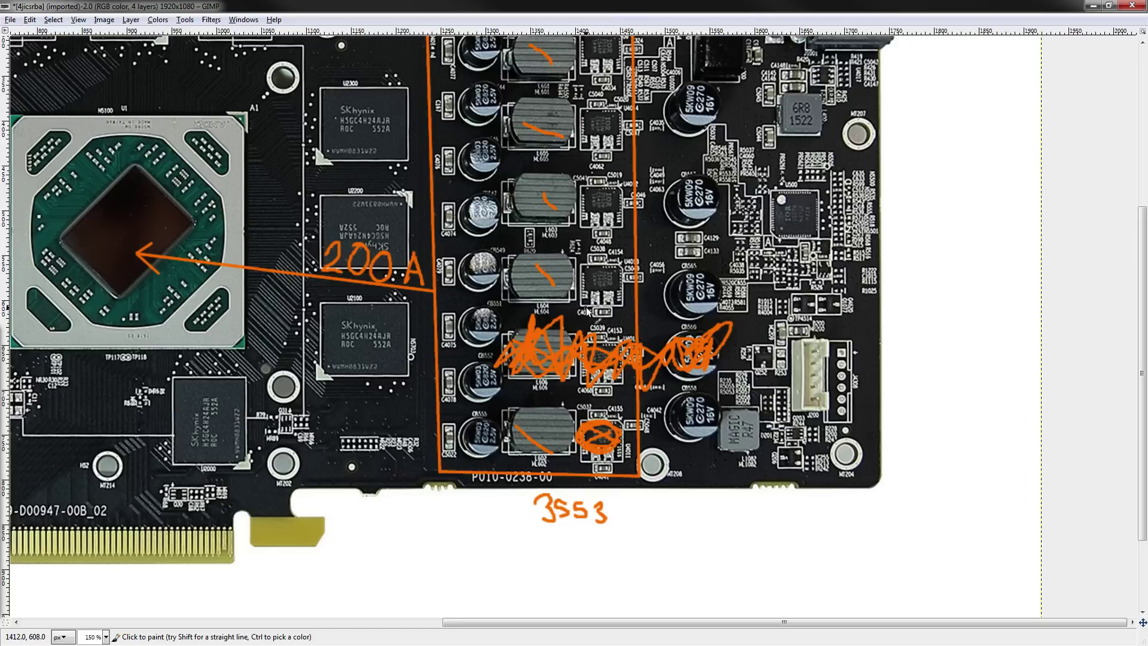
pyautogui.moveTo(593, 300); pyautogui.dragTo(582, 306)
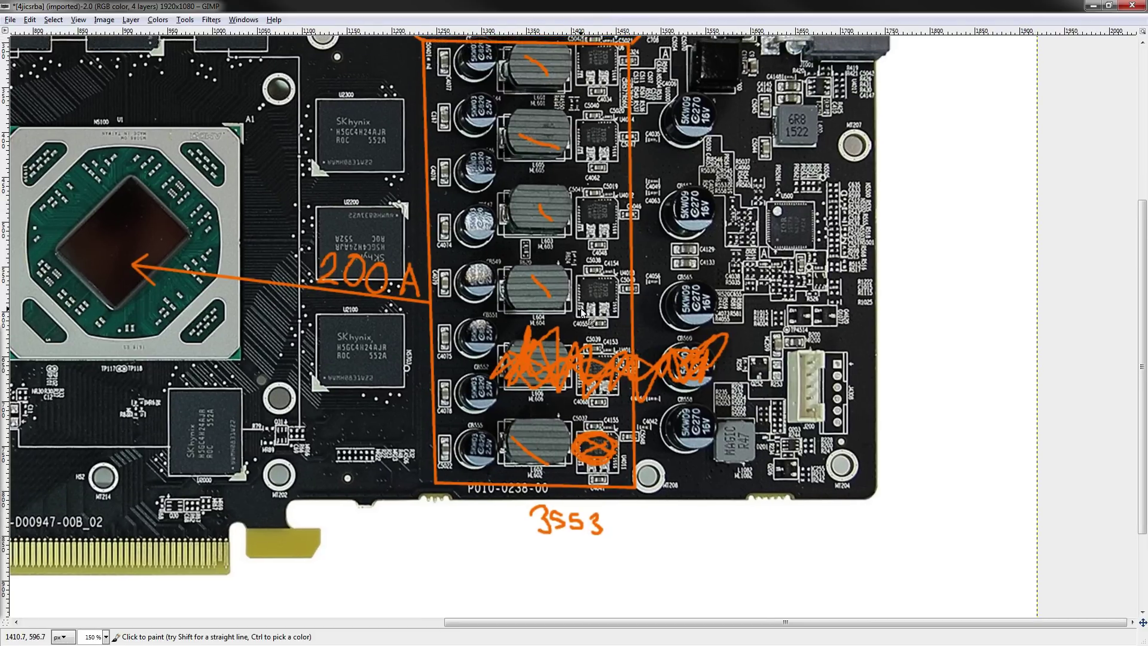
pyautogui.moveTo(581, 279); pyautogui.dragTo(613, 297)
pyautogui.hotkey('ctrl', 'z')
pyautogui.scroll(-2, 592, 299)
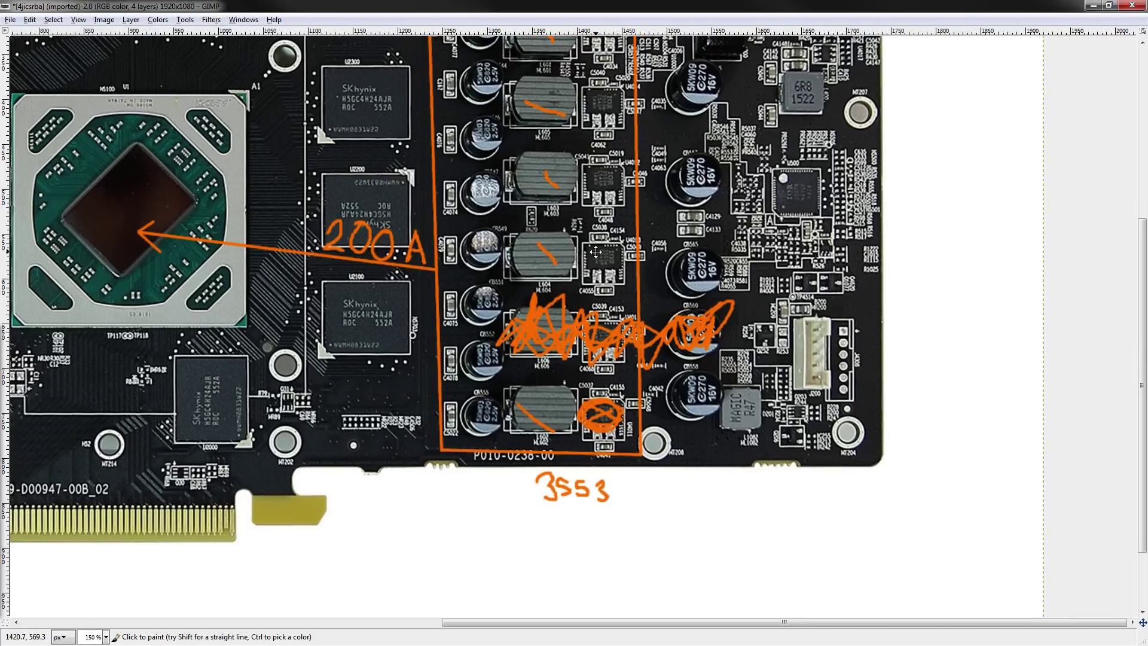
pyautogui.scroll(1, 601, 205)
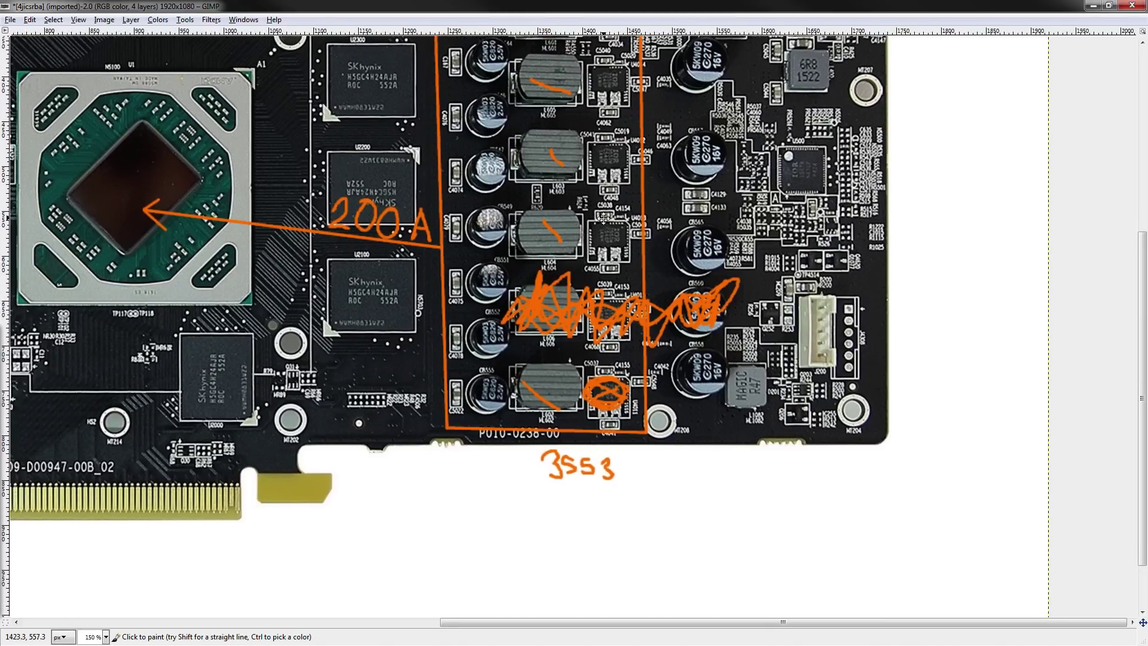
pyautogui.scroll(2, 603, 213)
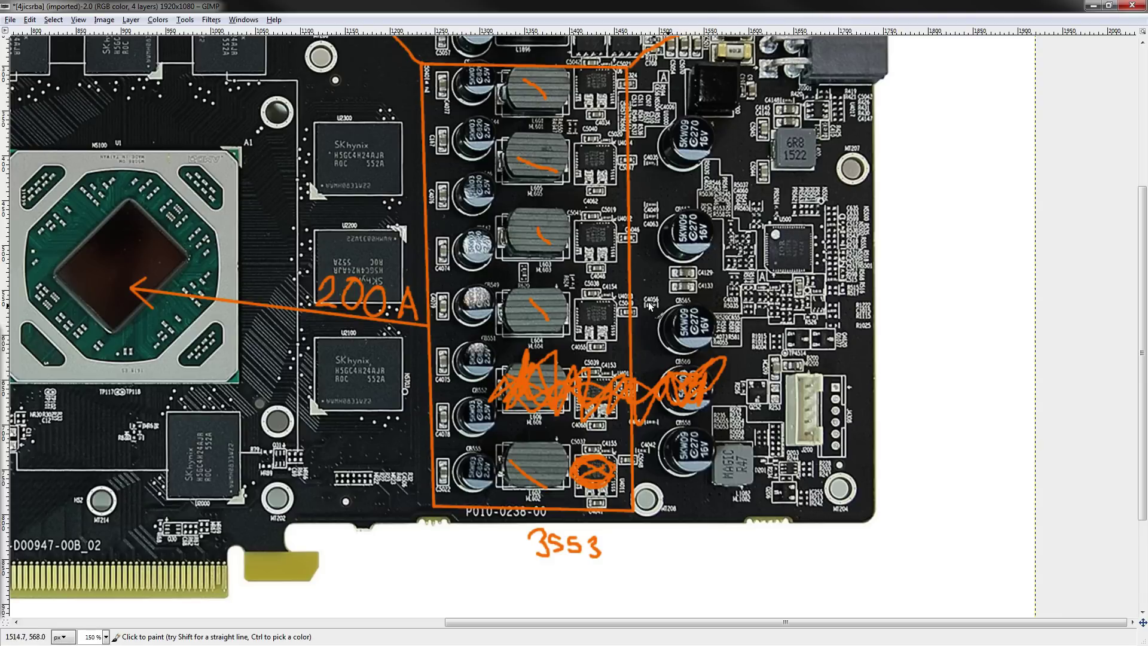
pyautogui.moveTo(756, 309); pyautogui.dragTo(755, 305)
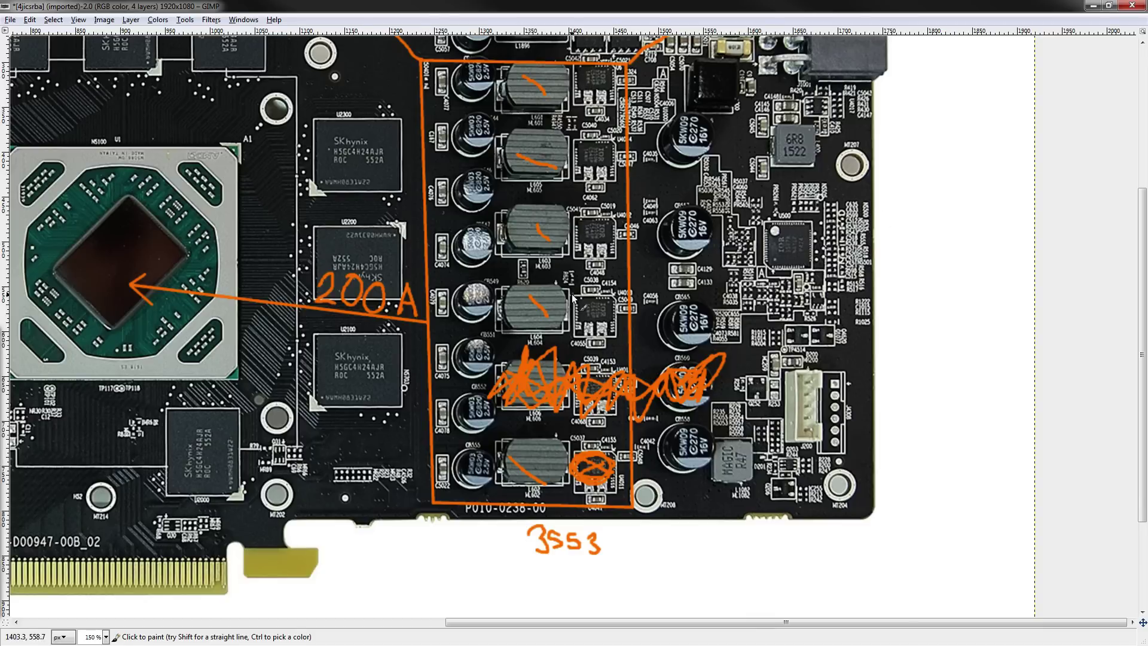
pyautogui.scroll(1, 771, 275)
pyautogui.hscroll(1, 772, 275)
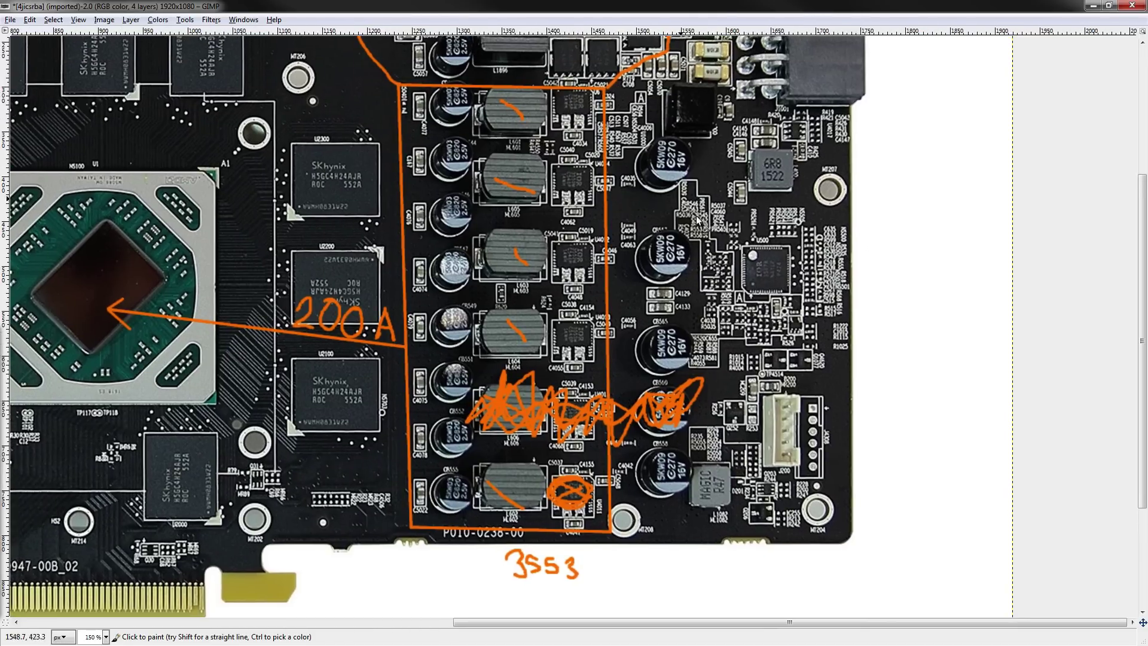
pyautogui.moveTo(678, 196)
pyautogui.mouseDown()
pyautogui.moveTo(710, 239)
pyautogui.moveTo(709, 136)
pyautogui.mouseUp()
pyautogui.moveTo(546, 211); pyautogui.dragTo(578, 268)
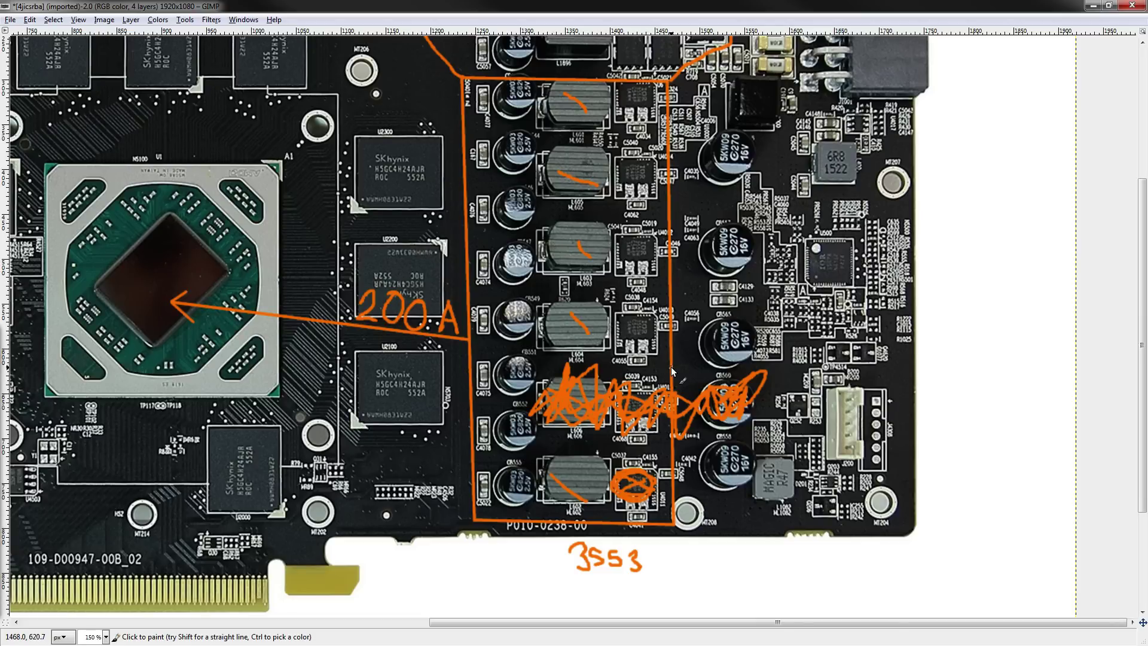
pyautogui.scroll(-1, 672, 370)
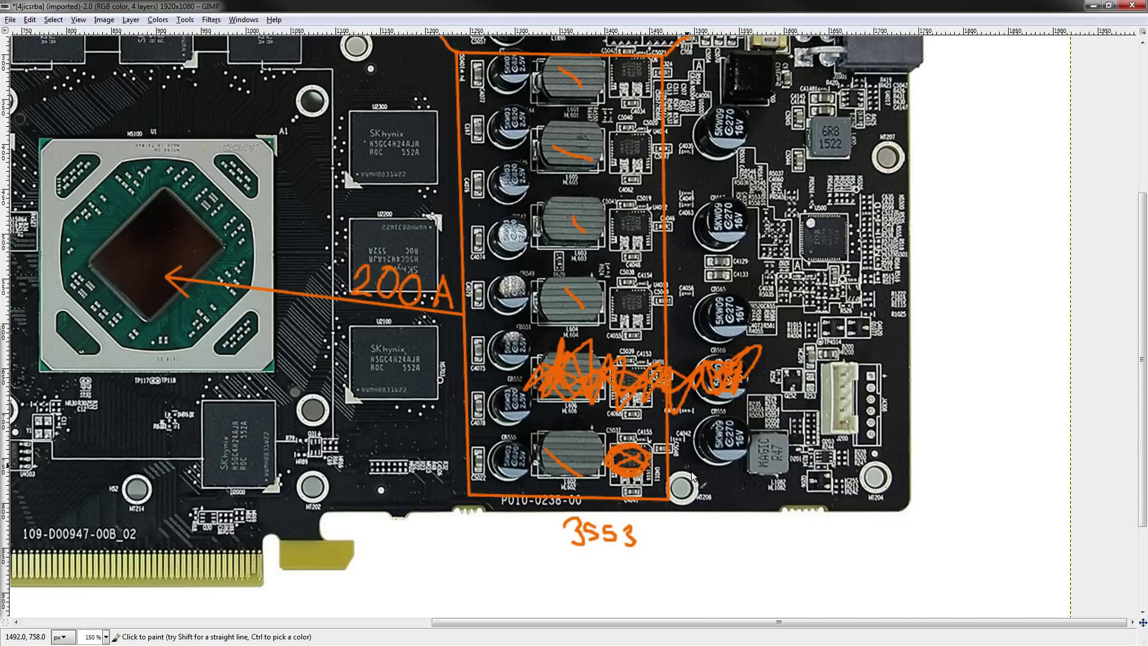
pyautogui.scroll(4, 678, 432)
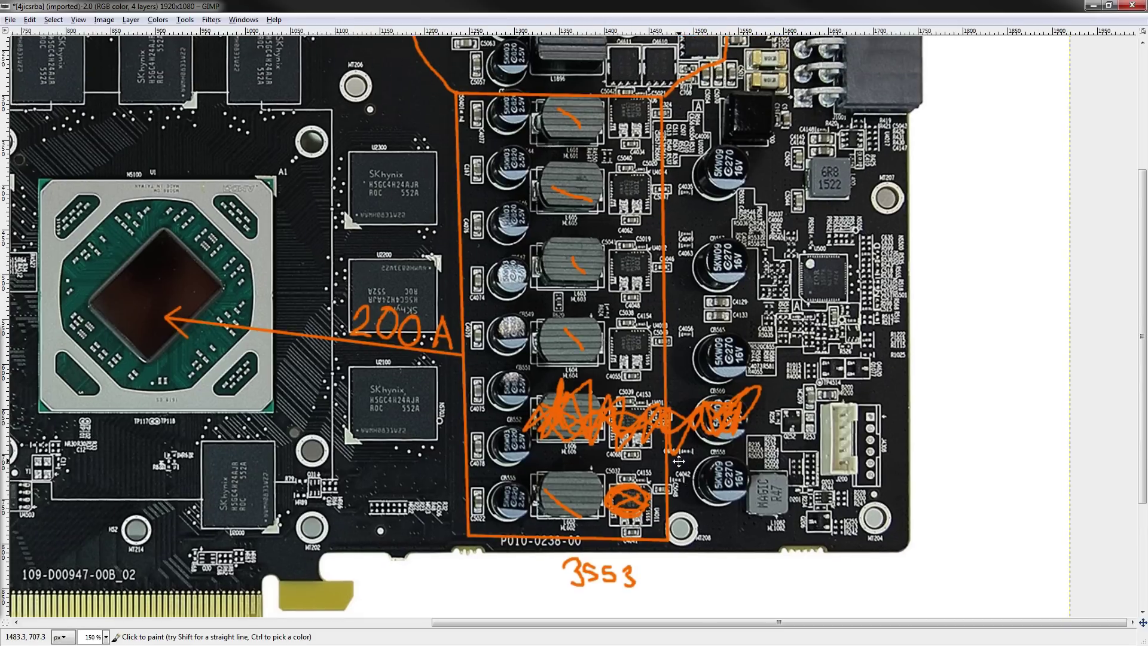
pyautogui.scroll(-5, 685, 489)
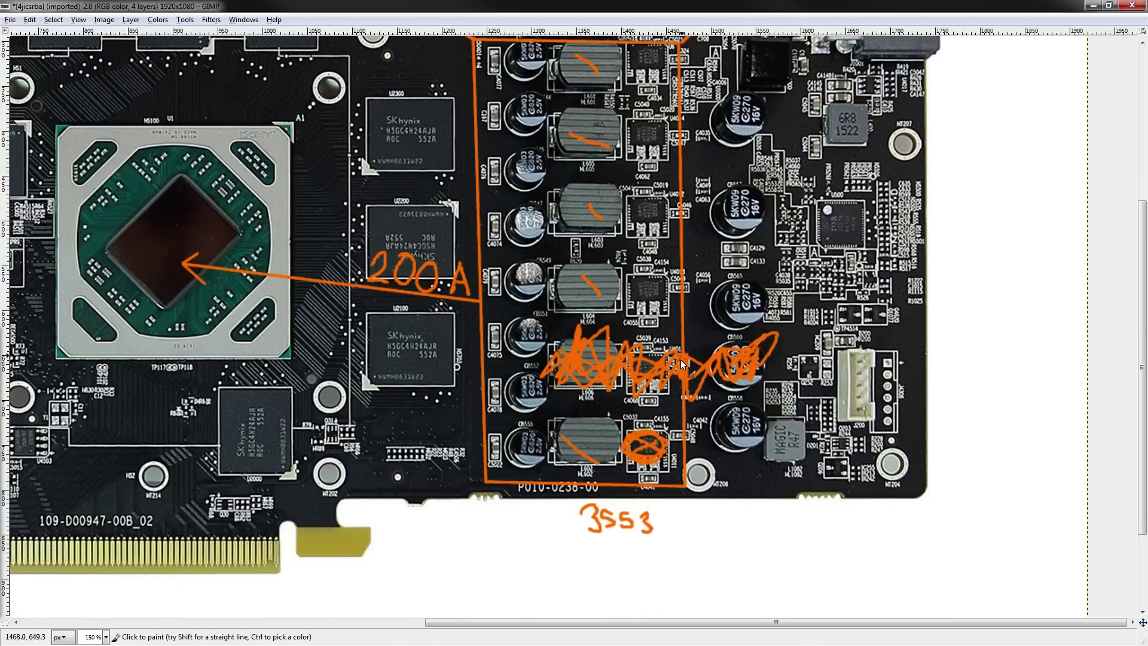
pyautogui.scroll(4, 685, 359)
pyautogui.scroll(-1, 695, 355)
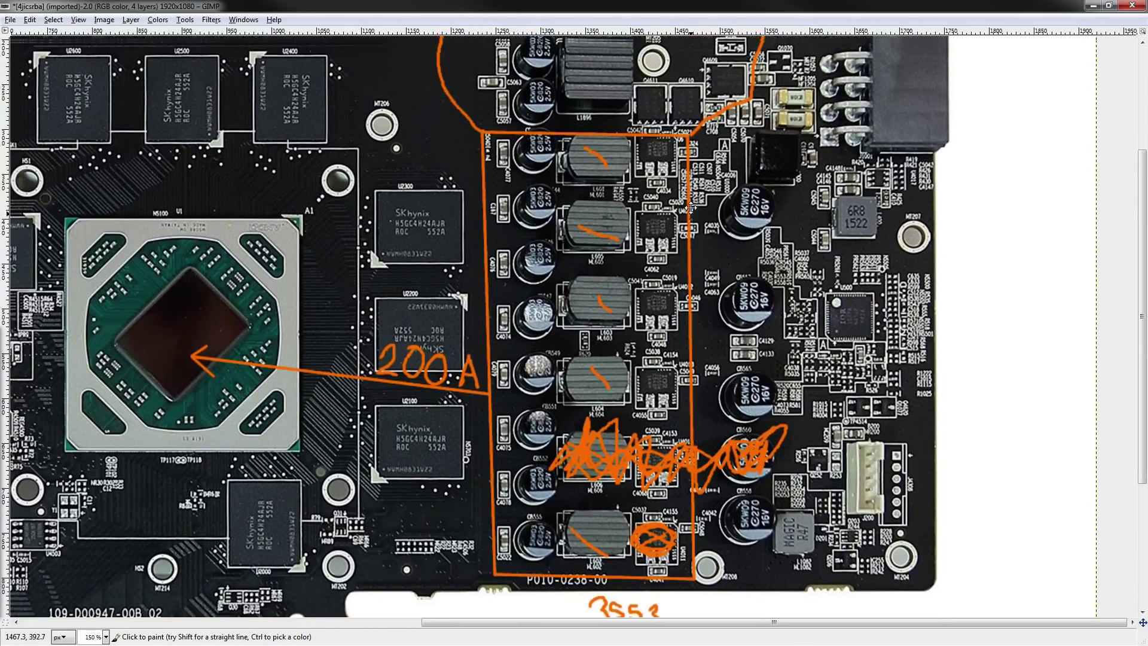
pyautogui.scroll(2, 670, 263)
pyautogui.scroll(-1, 644, 527)
pyautogui.hscroll(1, 645, 527)
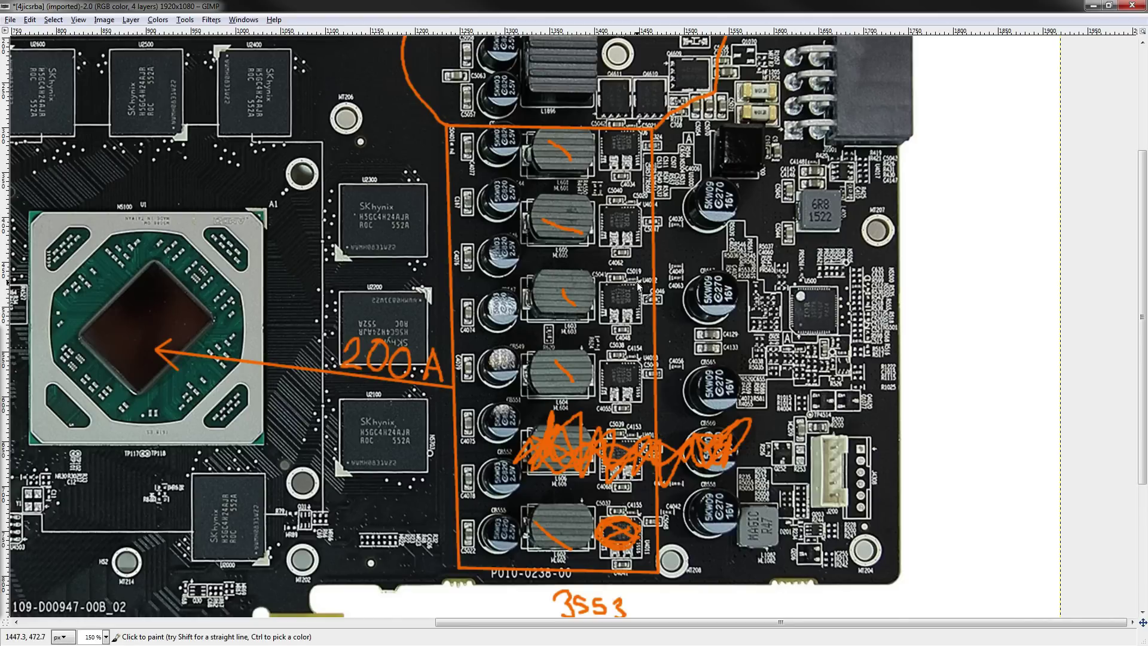
pyautogui.scroll(1, 643, 316)
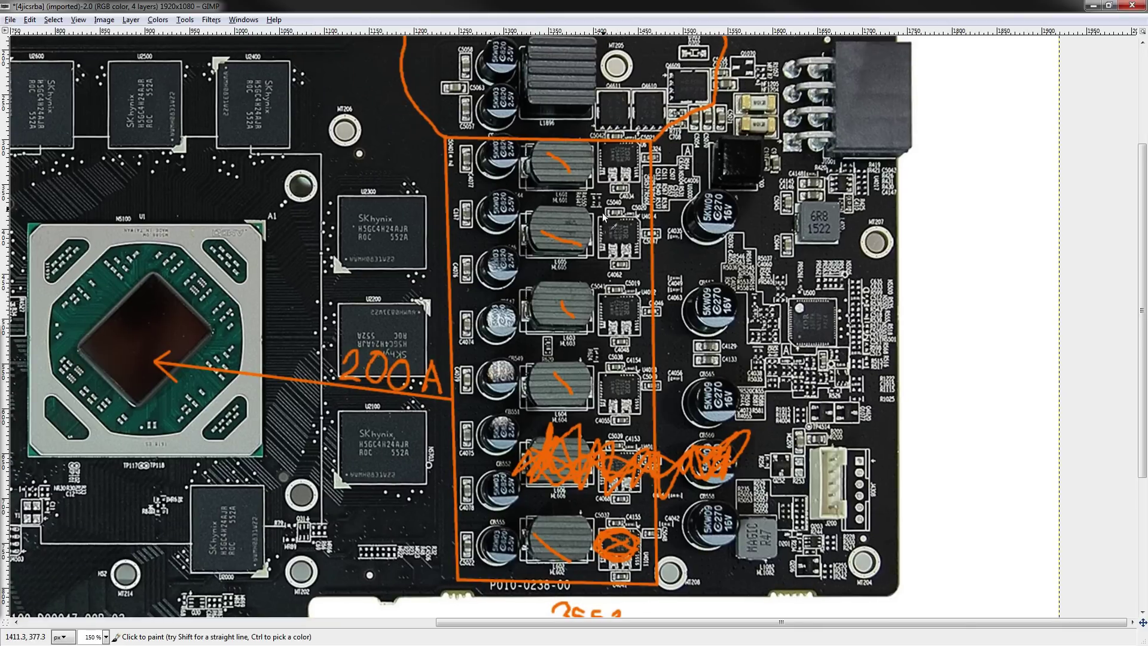
# Draw two diagonal lines across the GPU between its opposite mounting holes, and undo both
pyautogui.moveTo(619, 465); pyautogui.dragTo(688, 453)
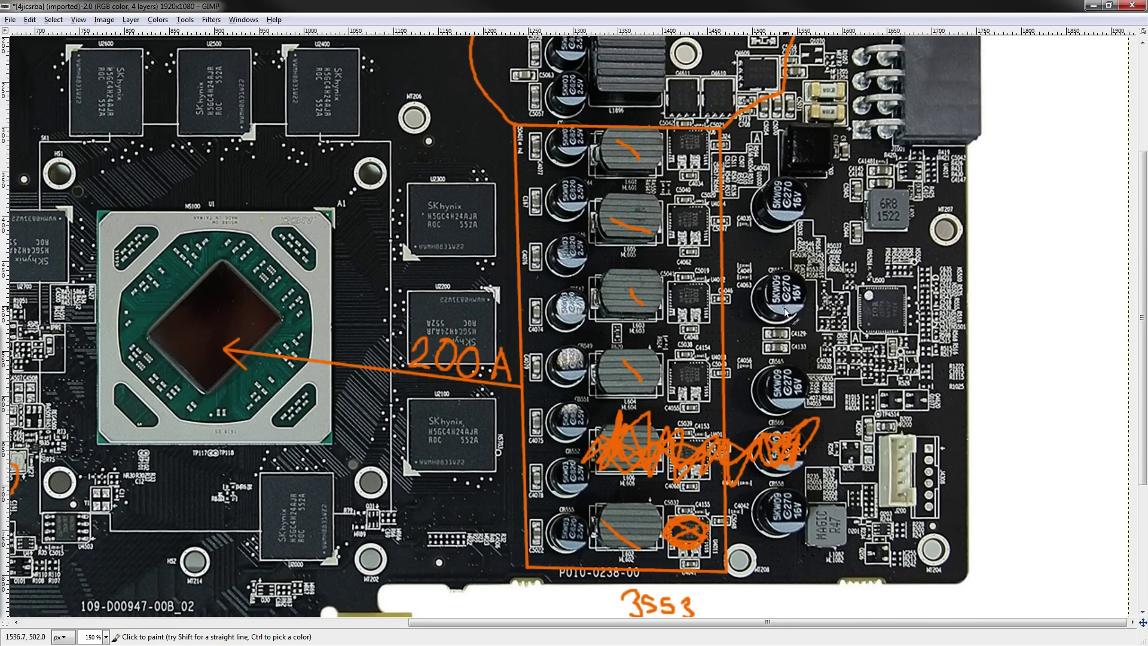
pyautogui.hscroll(-3, 689, 456)
pyautogui.scroll(1, 689, 455)
pyautogui.moveTo(443, 303); pyautogui.dragTo(461, 367)
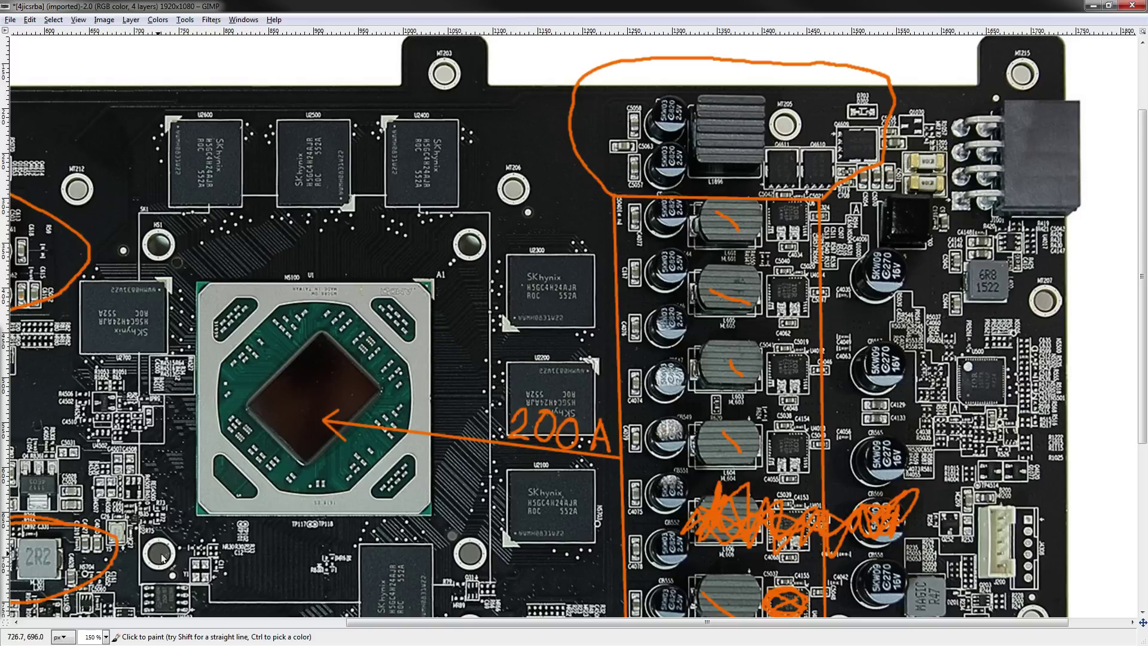
pyautogui.moveTo(153, 555)
pyautogui.mouseDown()
pyautogui.moveTo(398, 286)
pyautogui.moveTo(468, 243)
pyautogui.mouseUp()
pyautogui.moveTo(159, 242); pyautogui.dragTo(438, 532)
pyautogui.hotkey('ctrl', 'z')
pyautogui.hotkey('ctrl', 'z')
pyautogui.moveTo(532, 470); pyautogui.dragTo(336, 362)
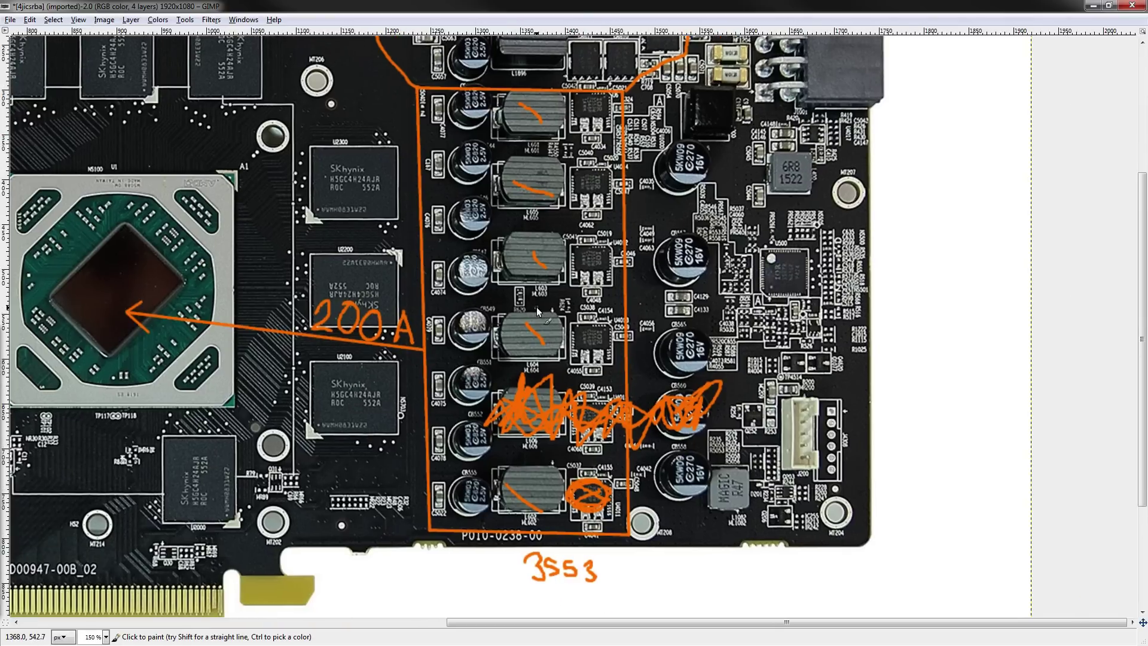
# Draw a long stroke down the chip side of the boxed phase column and a short one near its upper end, and undo both
pyautogui.moveTo(654, 172); pyautogui.dragTo(644, 203)
pyautogui.moveTo(615, 140)
pyautogui.mouseDown()
pyautogui.moveTo(571, 160)
pyautogui.moveTo(610, 397)
pyautogui.moveTo(606, 539)
pyautogui.mouseUp()
pyautogui.hotkey('ctrl', 'z')
pyautogui.moveTo(588, 106); pyautogui.dragTo(594, 140)
pyautogui.moveTo(596, 85)
pyautogui.mouseDown()
pyautogui.moveTo(660, 518)
pyautogui.moveTo(611, 535)
pyautogui.moveTo(592, 129)
pyautogui.moveTo(626, 94)
pyautogui.mouseUp()
pyautogui.hotkey('ctrl', 'z')
# Circle the "200A" label on the arrow with the orange brush
pyautogui.moveTo(627, 323)
pyautogui.mouseDown()
pyautogui.moveTo(623, 218)
pyautogui.moveTo(632, 336)
pyautogui.mouseUp()
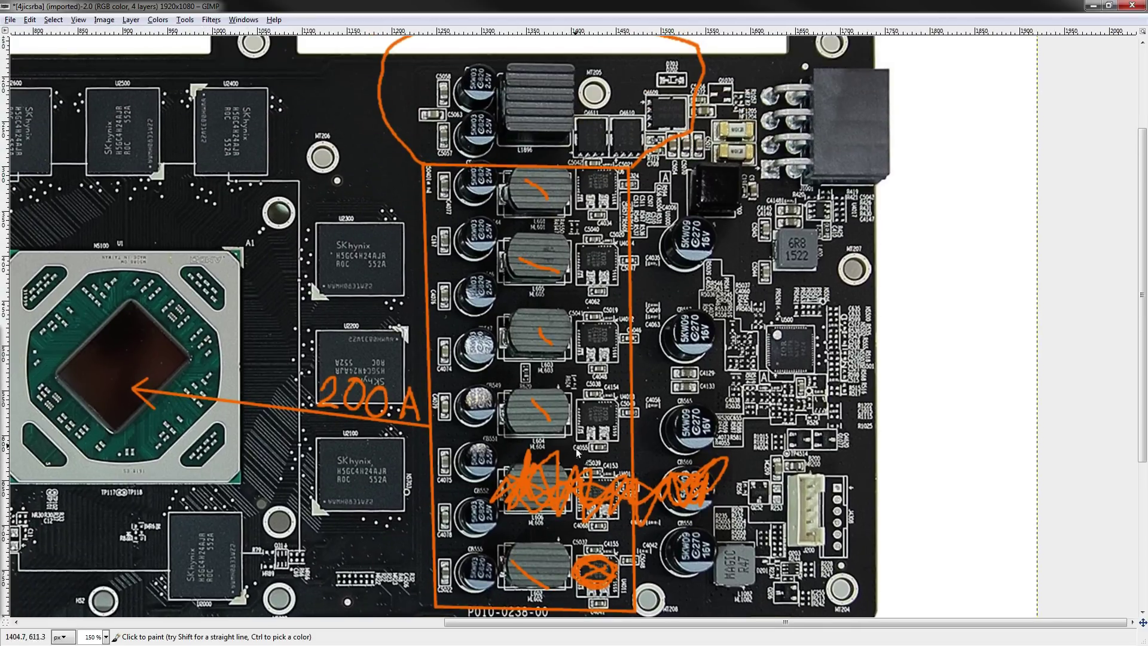
pyautogui.moveTo(580, 441); pyautogui.dragTo(579, 369)
pyautogui.moveTo(598, 283); pyautogui.dragTo(608, 312)
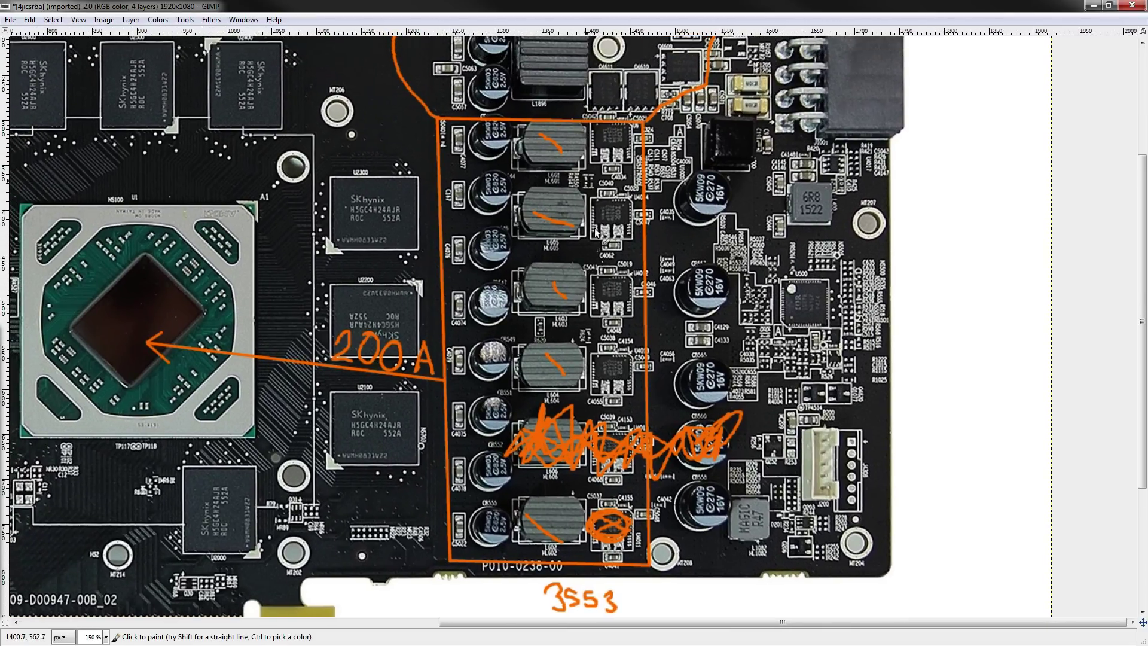
pyautogui.moveTo(382, 324)
pyautogui.mouseDown()
pyautogui.moveTo(343, 324)
pyautogui.moveTo(371, 327)
pyautogui.mouseUp()
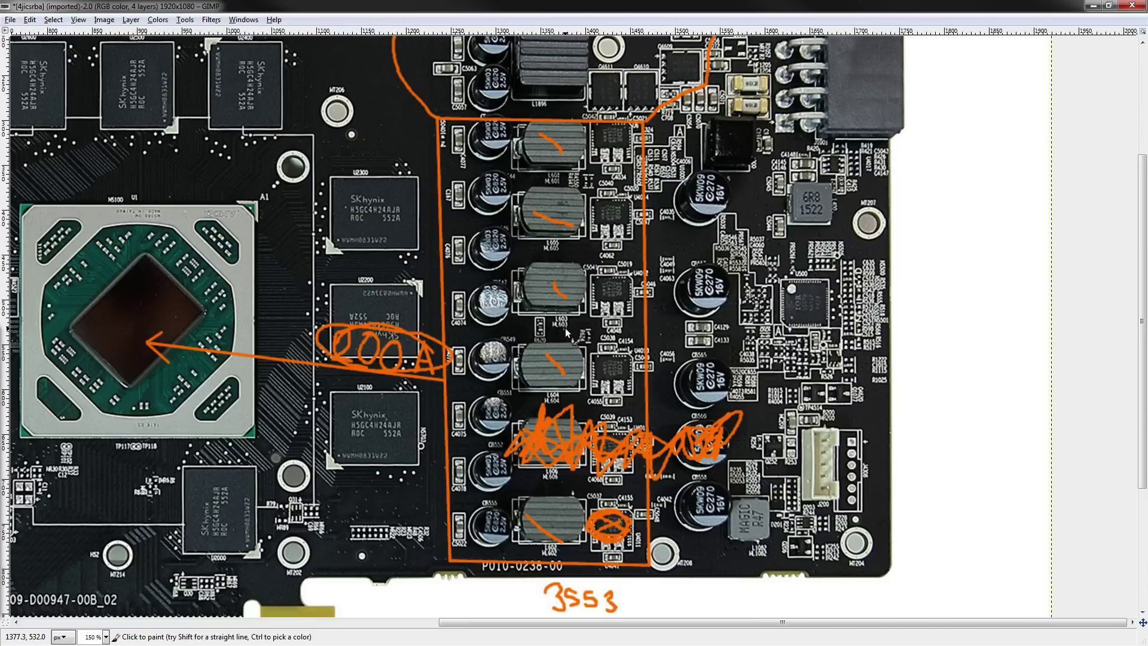
# Examine the boxed column of power phases, its inductors and the chips beside them
pyautogui.moveTo(565, 328); pyautogui.dragTo(562, 327)
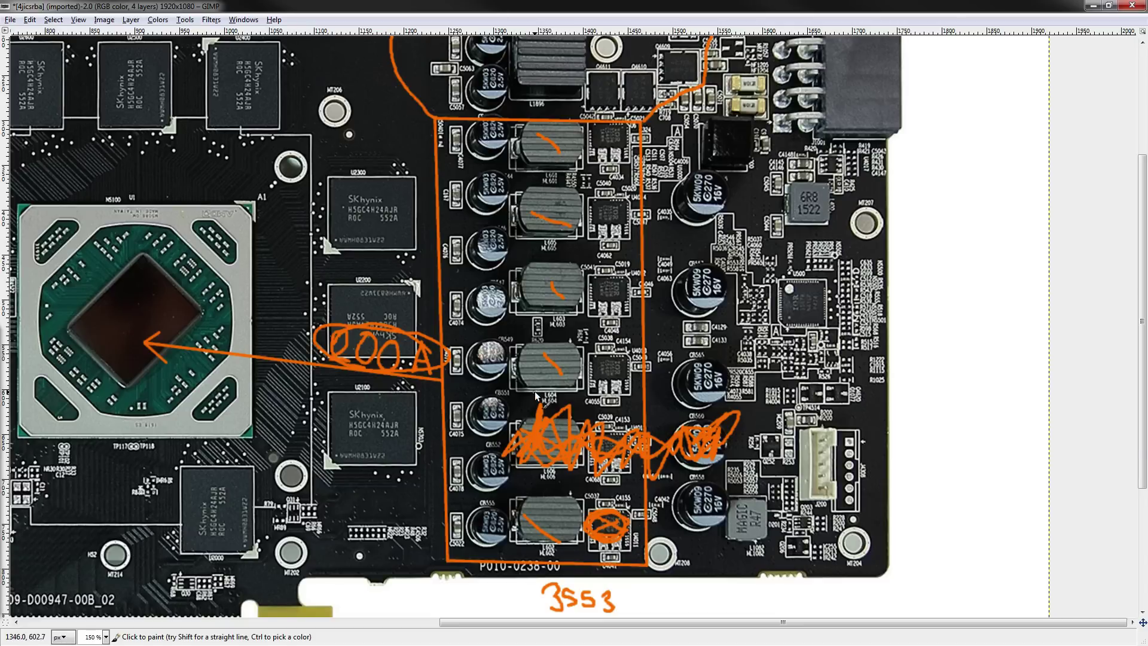
pyautogui.moveTo(627, 303)
pyautogui.mouseDown()
pyautogui.moveTo(644, 286)
pyautogui.moveTo(610, 225)
pyautogui.moveTo(580, 347)
pyautogui.mouseUp()
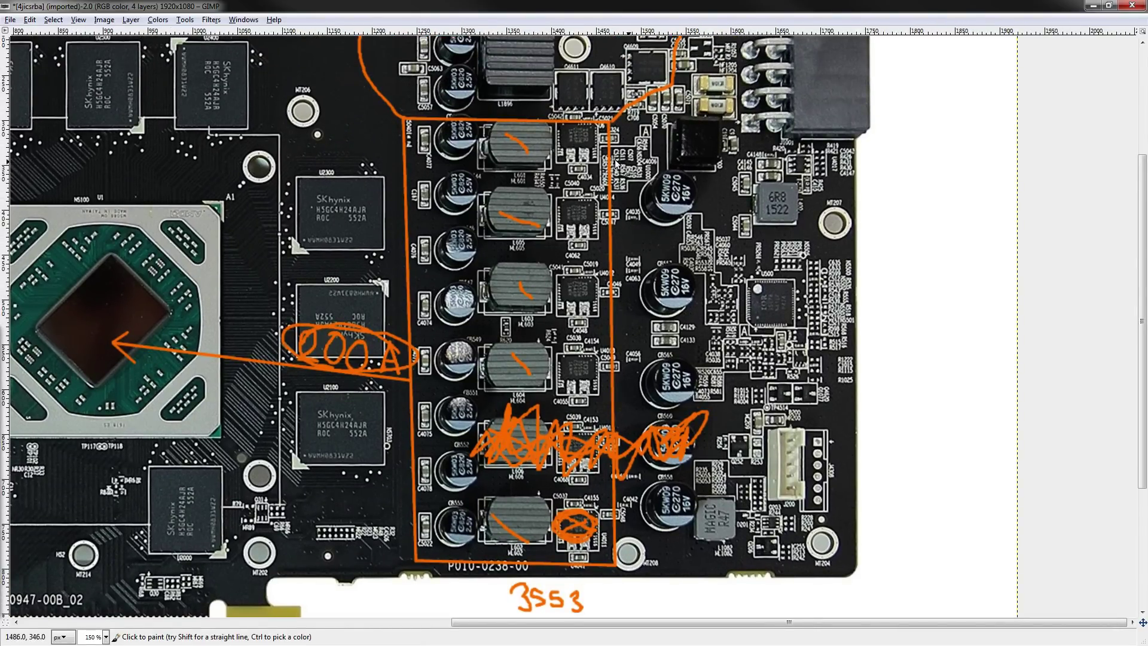
pyautogui.scroll(2, 592, 511)
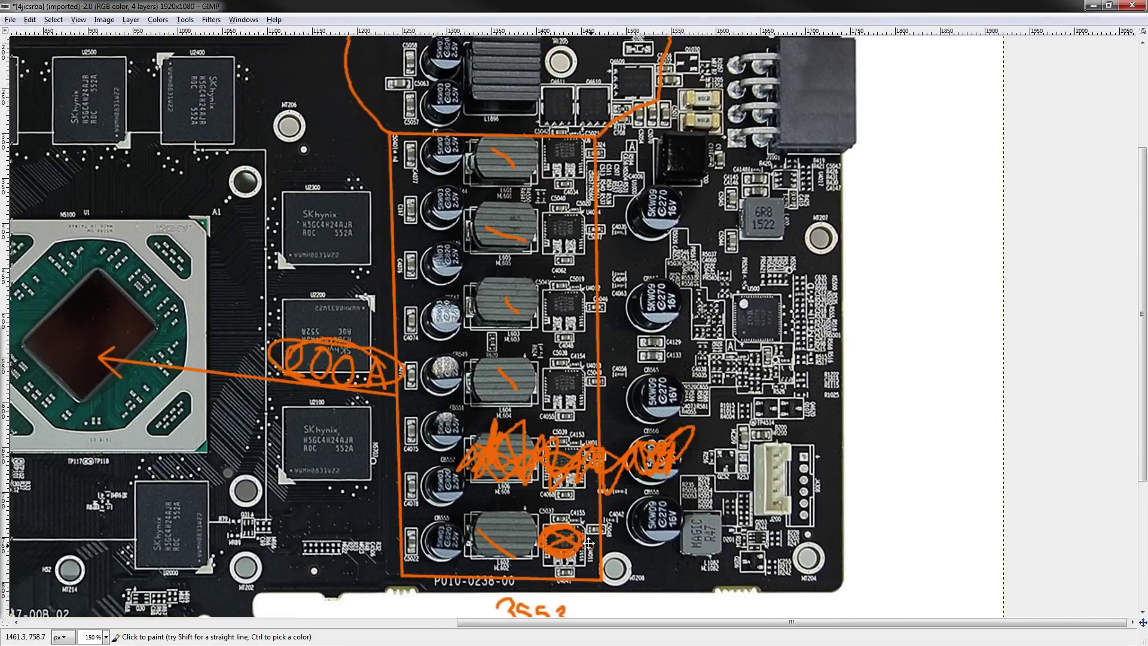
pyautogui.scroll(-2, 592, 402)
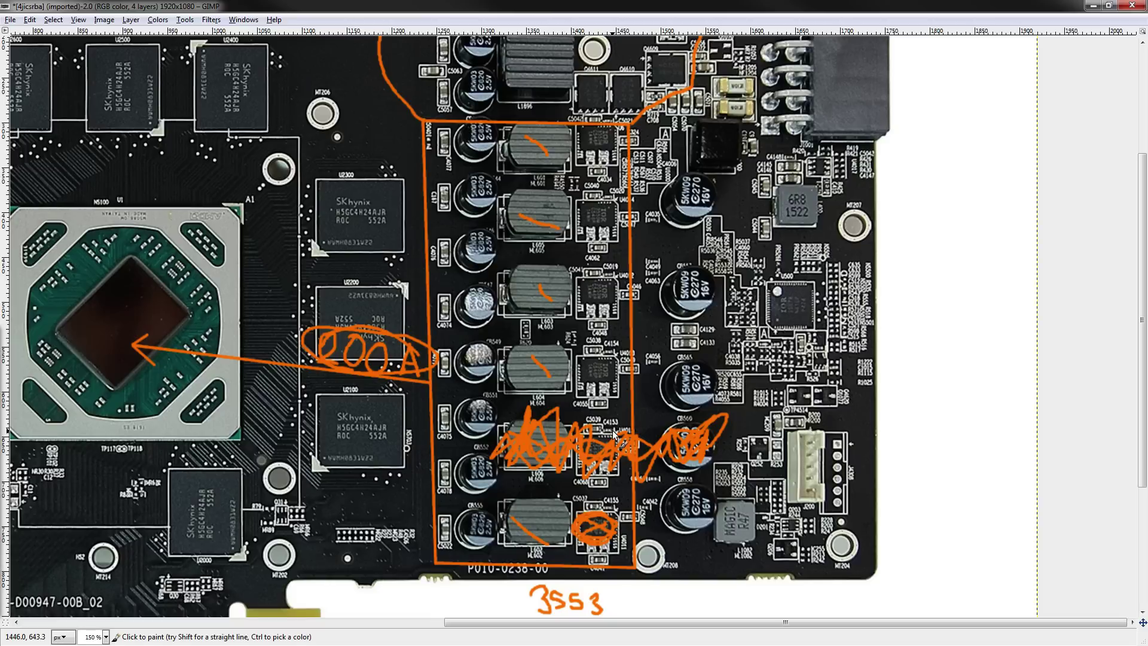
pyautogui.scroll(2, 636, 409)
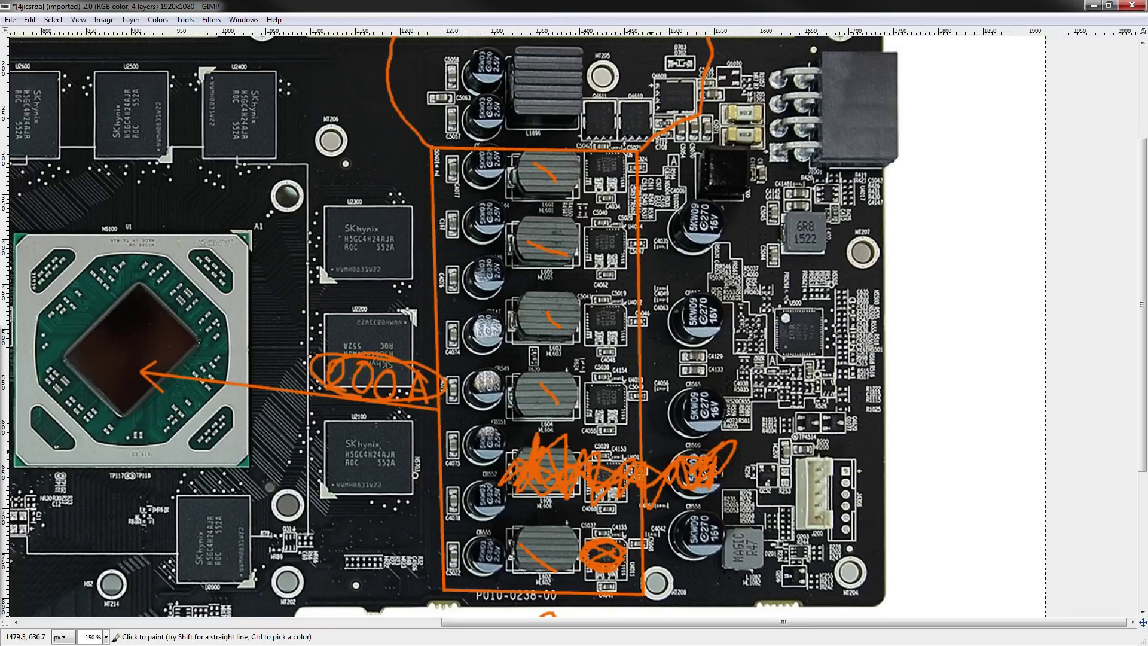
pyautogui.moveTo(619, 501); pyautogui.dragTo(654, 521)
pyautogui.scroll(1, 654, 520)
pyautogui.hscroll(1, 654, 520)
pyautogui.moveTo(655, 390); pyautogui.dragTo(676, 310)
pyautogui.moveTo(704, 377); pyautogui.dragTo(714, 415)
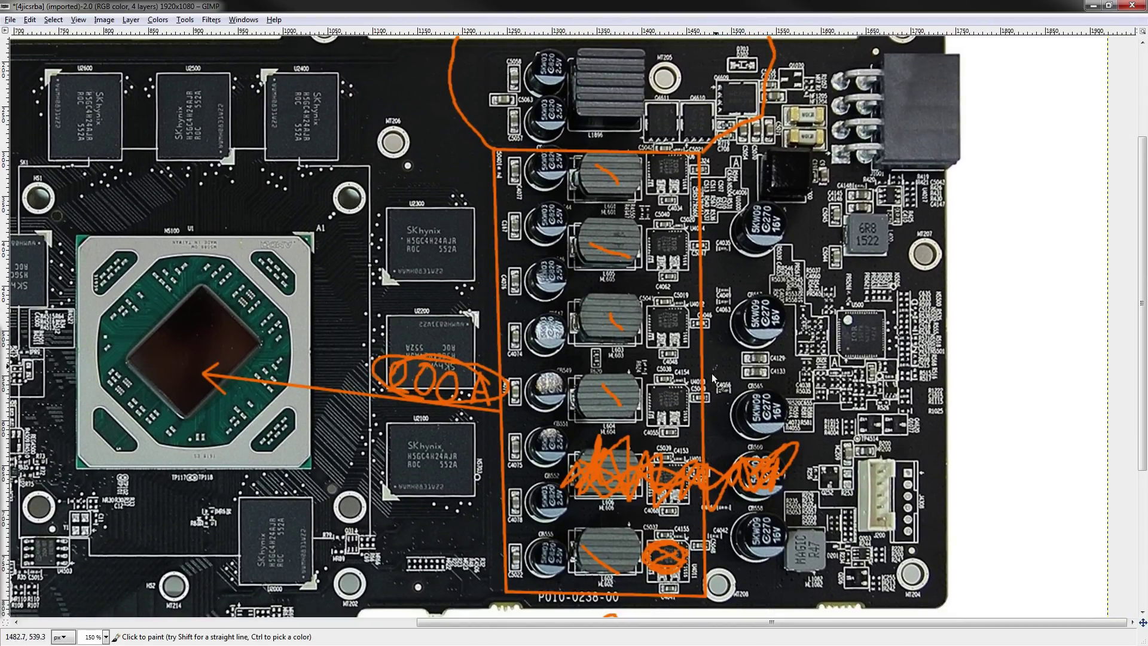
pyautogui.moveTo(667, 511); pyautogui.dragTo(666, 427)
pyautogui.moveTo(655, 119); pyautogui.dragTo(615, 173)
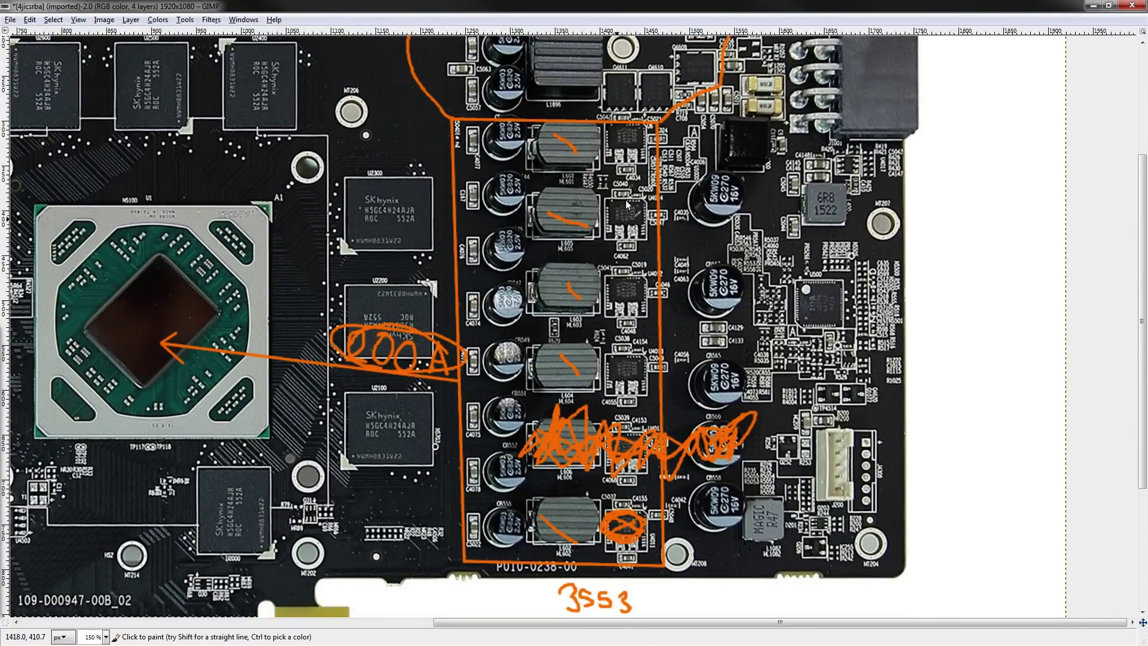
pyautogui.moveTo(612, 505); pyautogui.dragTo(635, 497)
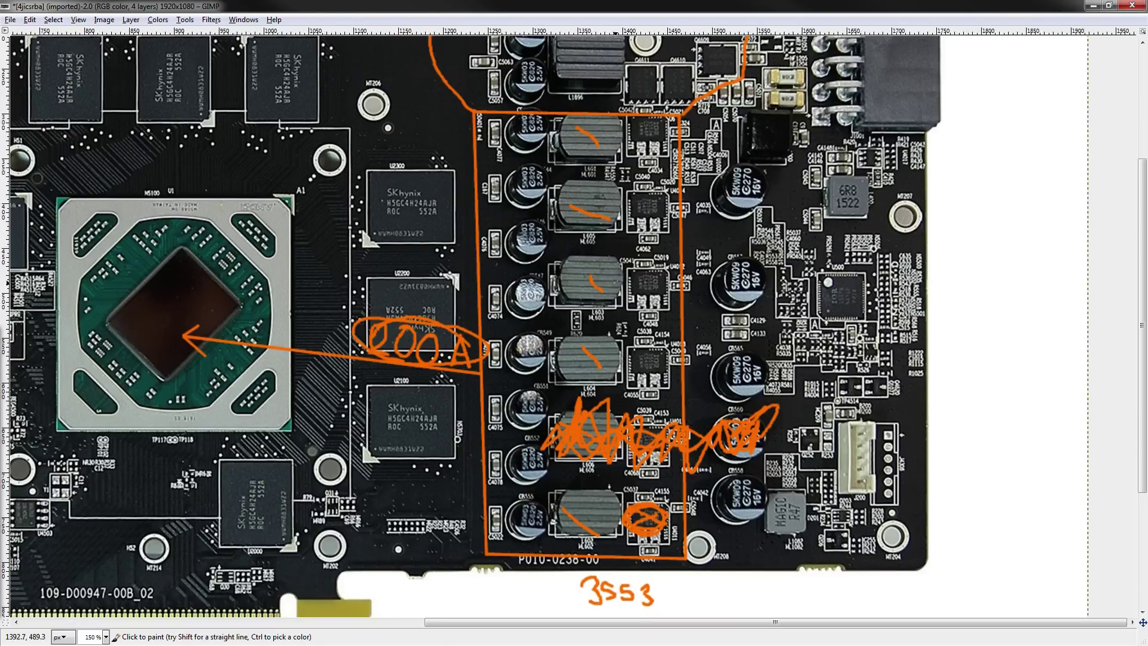
pyautogui.moveTo(615, 283); pyautogui.dragTo(602, 304)
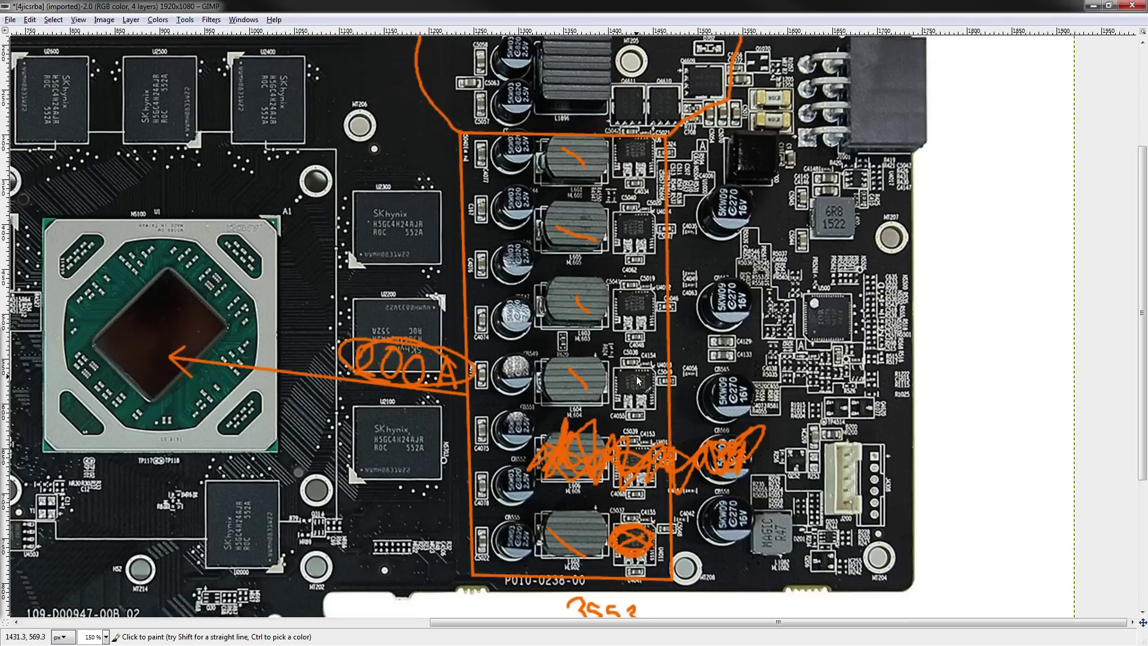
# Draw orange crosses on the chip beside the fourth boxed inductor and on the U500 controller chip
pyautogui.moveTo(623, 372)
pyautogui.mouseDown()
pyautogui.moveTo(584, 327)
pyautogui.moveTo(602, 346)
pyautogui.moveTo(588, 345)
pyautogui.mouseUp()
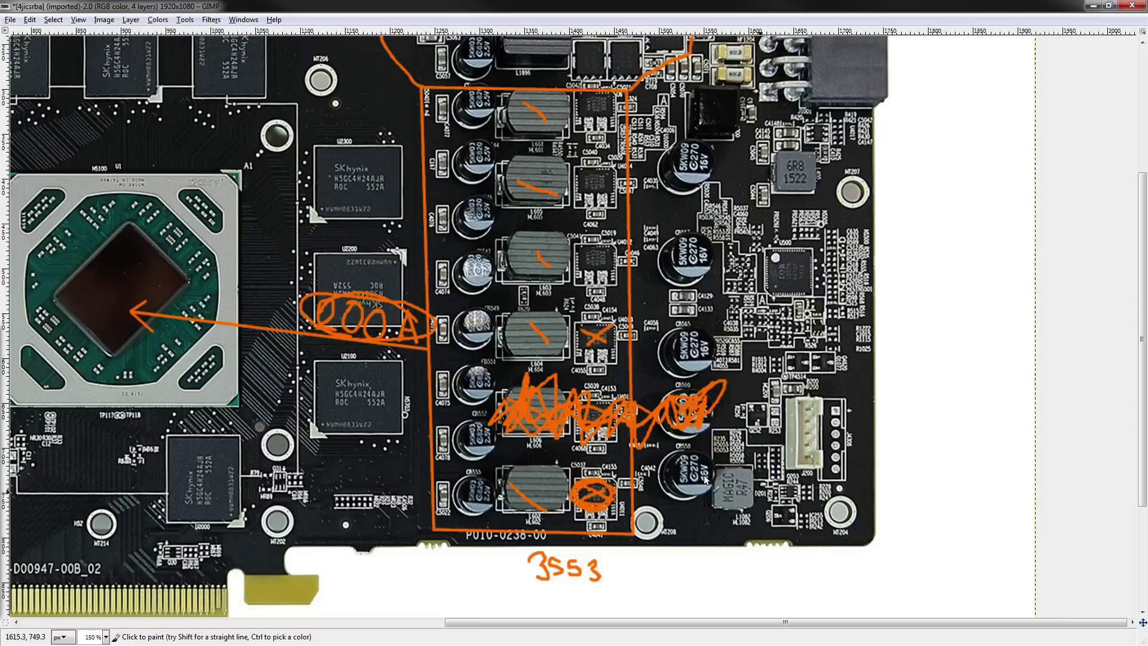
pyautogui.moveTo(776, 254)
pyautogui.mouseDown()
pyautogui.moveTo(798, 283)
pyautogui.moveTo(800, 258)
pyautogui.mouseUp()
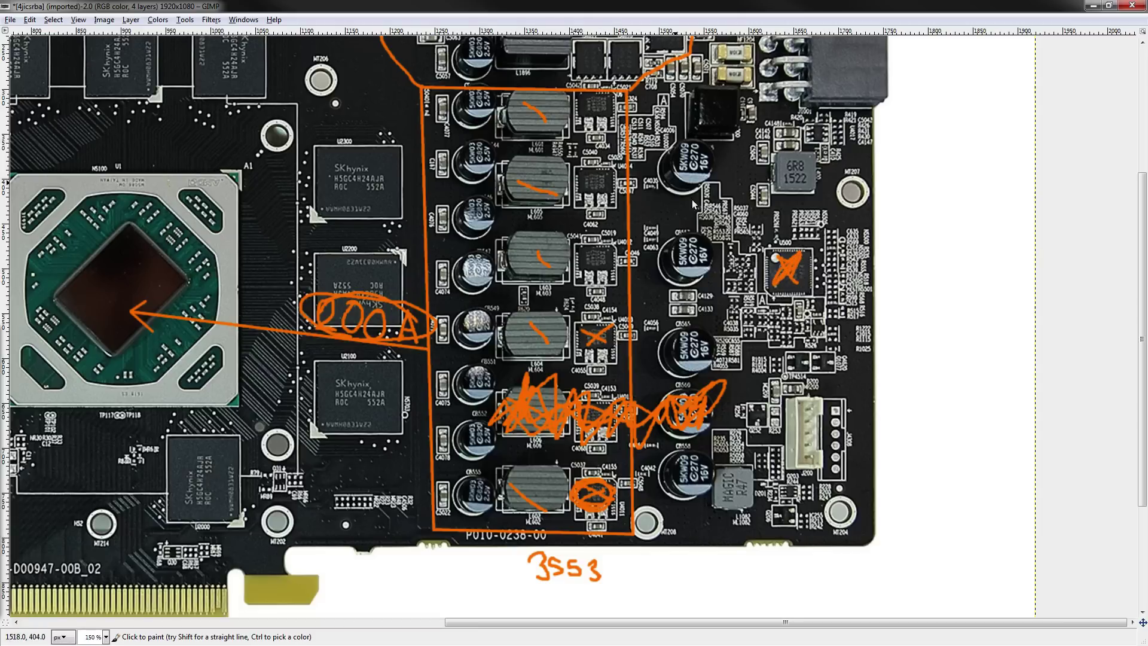
# Draw five strokes across the capacitor column beside the boxed phases, and undo all of them
pyautogui.moveTo(666, 139); pyautogui.dragTo(771, 206)
pyautogui.moveTo(644, 211); pyautogui.dragTo(738, 265)
pyautogui.moveTo(681, 328); pyautogui.dragTo(735, 338)
pyautogui.moveTo(648, 415); pyautogui.dragTo(702, 445)
pyautogui.moveTo(652, 515); pyautogui.dragTo(762, 410)
pyautogui.hotkey('ctrl', 'z')
pyautogui.hotkey('ctrl', 'z')
pyautogui.hotkey('ctrl', 'z')
pyautogui.hotkey('ctrl', 'z')
pyautogui.hotkey('ctrl', 'z')
# Thicken the cross on the chip beside the fourth boxed inductor with another orange stroke
pyautogui.moveTo(588, 334); pyautogui.dragTo(599, 335)
pyautogui.scroll(3, 616, 358)
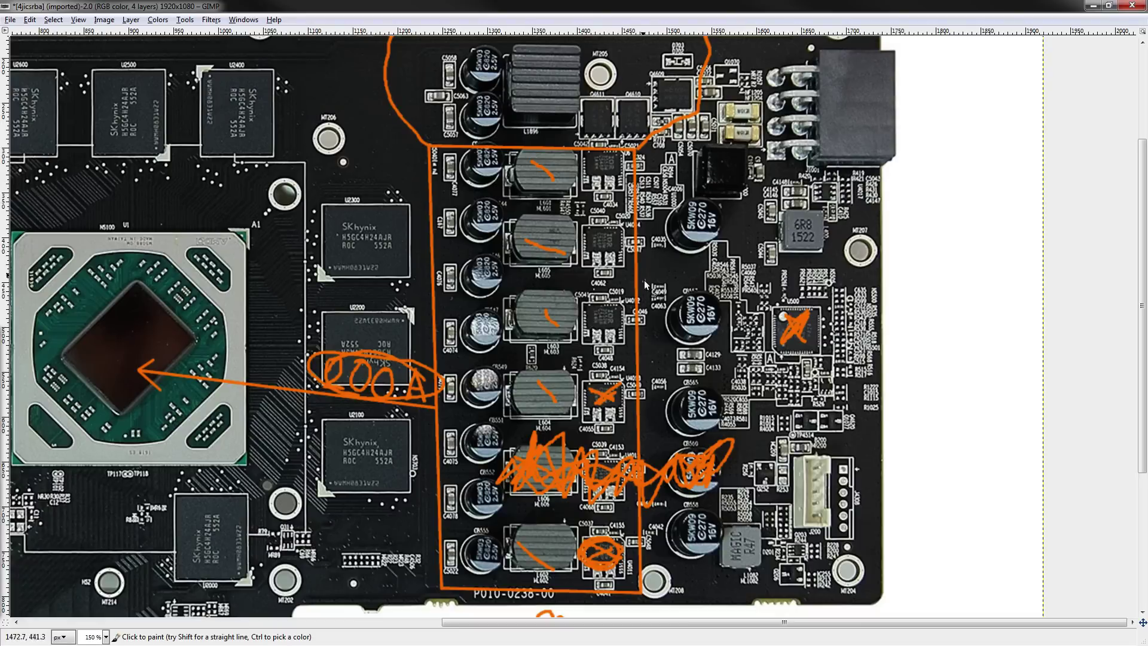
pyautogui.scroll(1, 613, 461)
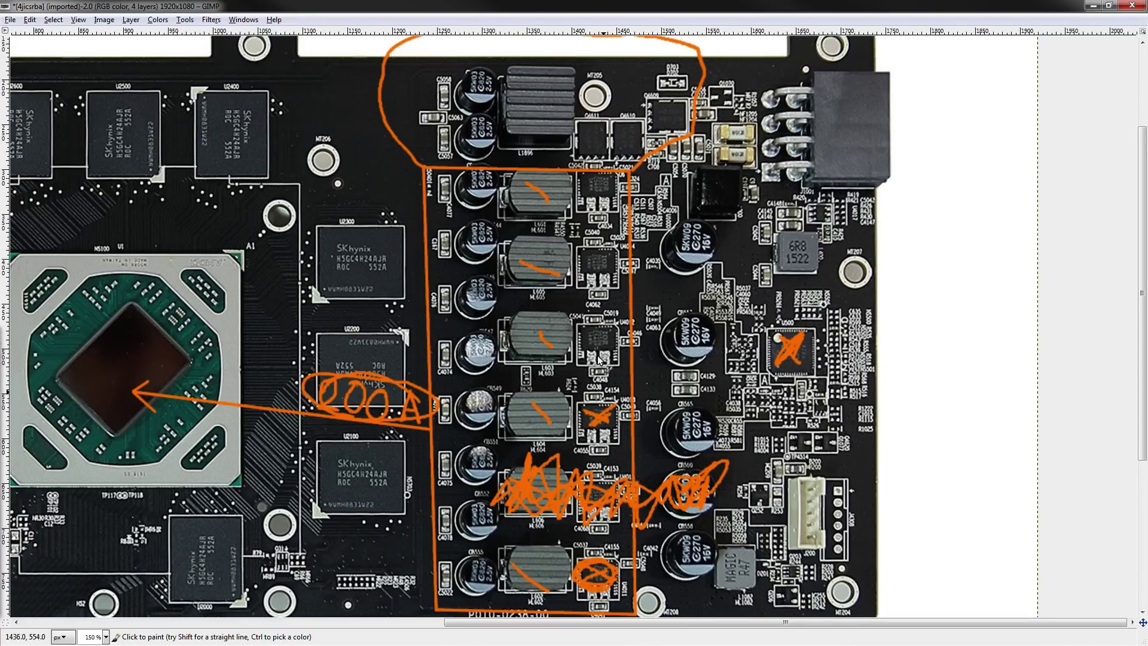
pyautogui.scroll(-7, 607, 413)
pyautogui.scroll(8, 483, 226)
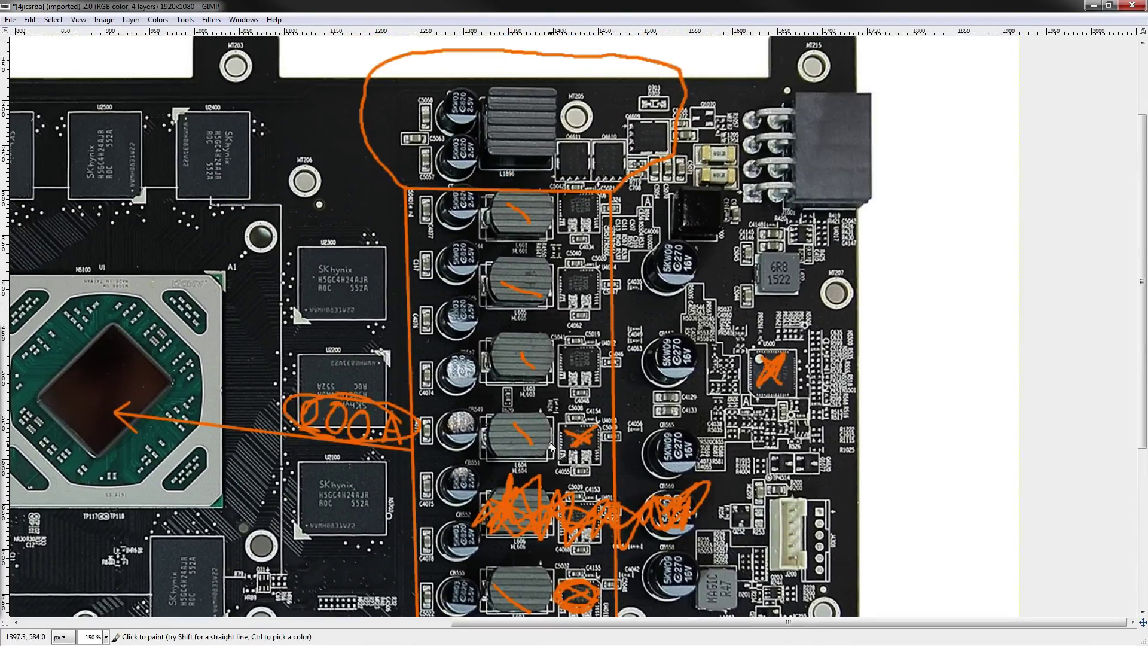
pyautogui.scroll(-4, 550, 359)
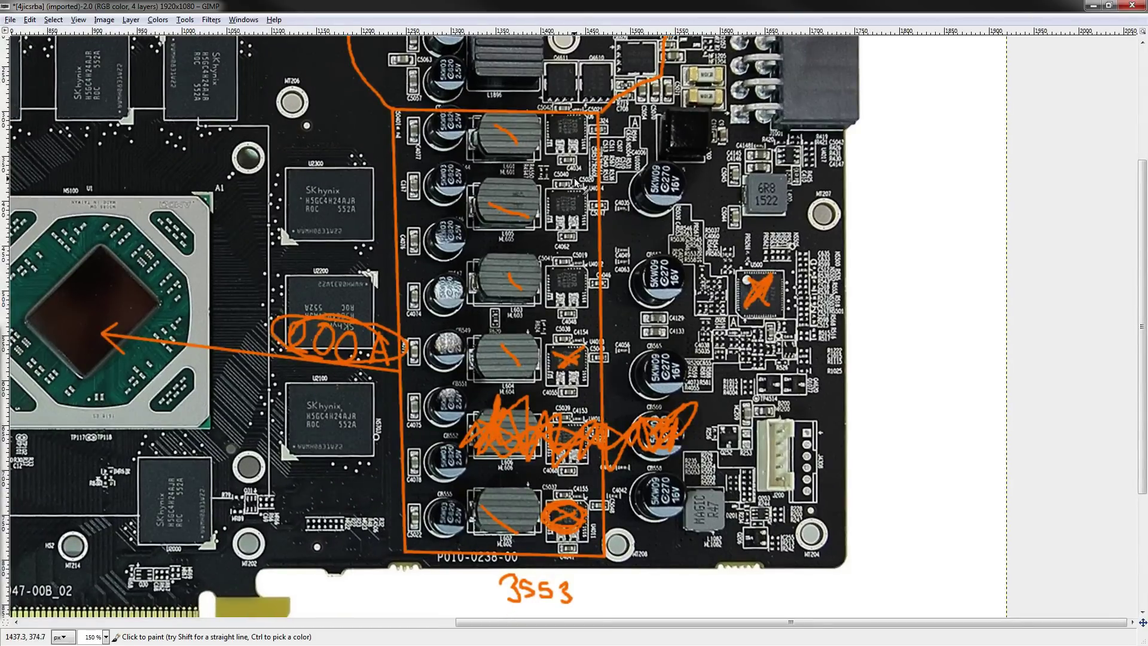
# Draw an orange cross on the Q4609 chip inside the circled phase above the box
pyautogui.moveTo(547, 369)
pyautogui.mouseDown()
pyautogui.moveTo(615, 375)
pyautogui.moveTo(676, 426)
pyautogui.mouseUp()
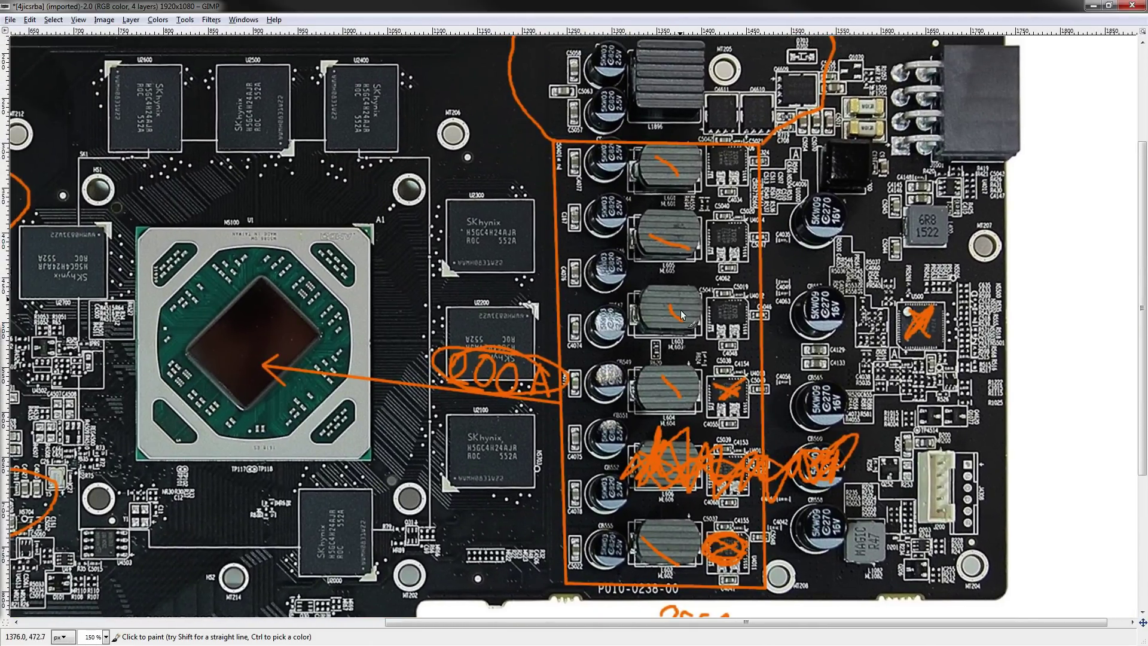
pyautogui.moveTo(678, 274)
pyautogui.mouseDown()
pyautogui.moveTo(660, 333)
pyautogui.moveTo(644, 211)
pyautogui.moveTo(611, 385)
pyautogui.mouseUp()
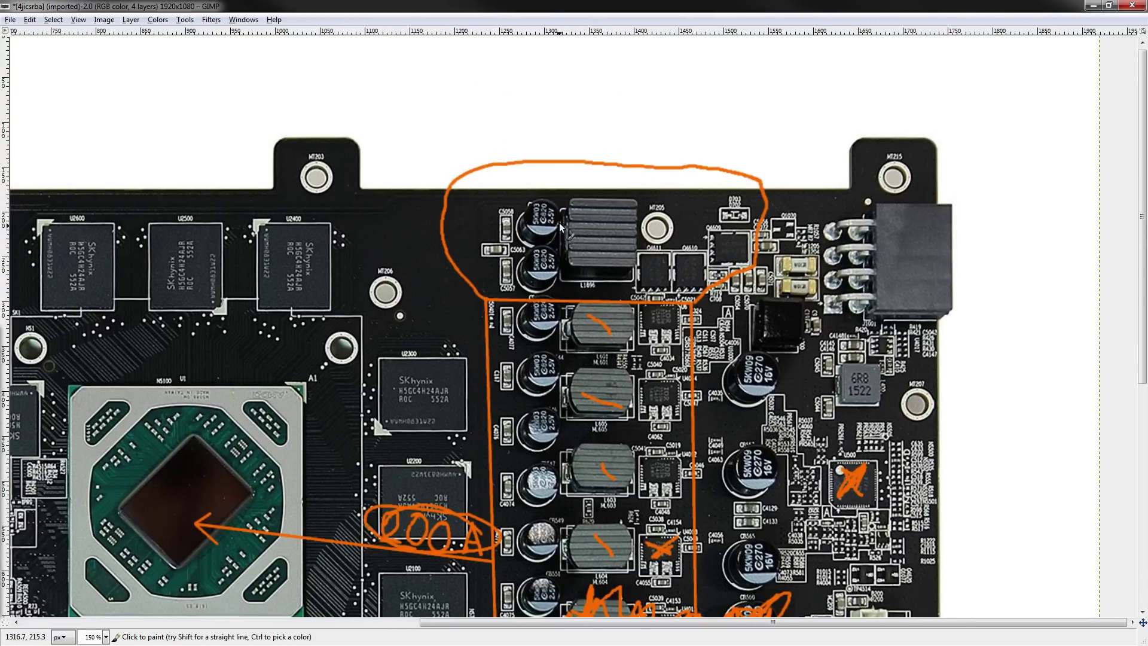
pyautogui.moveTo(605, 255); pyautogui.dragTo(564, 260)
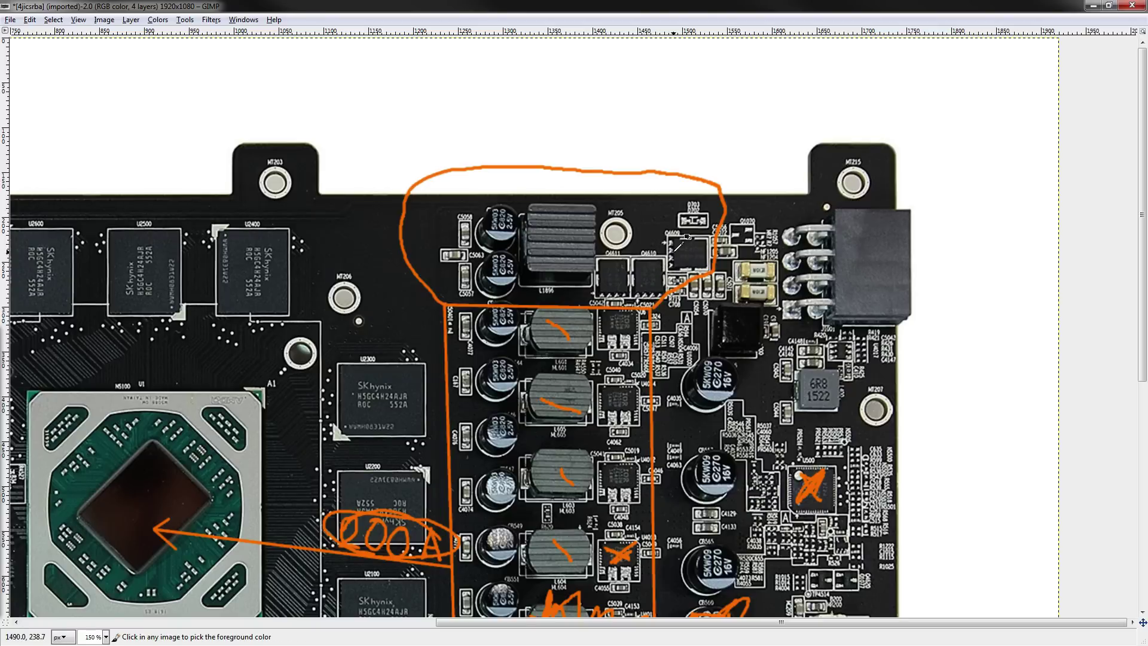
pyautogui.moveTo(267, 273); pyautogui.dragTo(592, 239)
pyautogui.moveTo(829, 204); pyautogui.dragTo(503, 303)
pyautogui.scroll(2, 655, 338)
pyautogui.moveTo(701, 288)
pyautogui.mouseDown()
pyautogui.moveTo(743, 312)
pyautogui.moveTo(751, 276)
pyautogui.mouseUp()
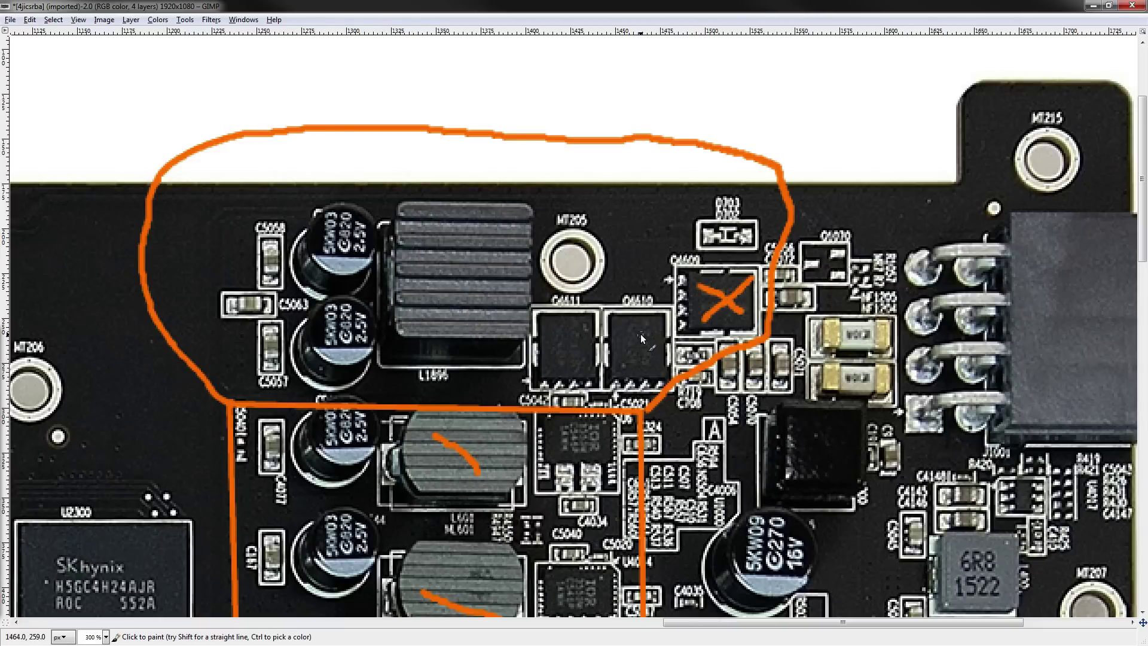
# Write "34a80°" in orange beside the circled phase, above the power connector
pyautogui.moveTo(796, 117)
pyautogui.mouseDown()
pyautogui.moveTo(808, 126)
pyautogui.moveTo(803, 159)
pyautogui.mouseUp()
pyautogui.moveTo(859, 98)
pyautogui.mouseDown()
pyautogui.moveTo(853, 139)
pyautogui.moveTo(878, 135)
pyautogui.mouseUp()
pyautogui.moveTo(870, 115); pyautogui.dragTo(874, 156)
pyautogui.moveTo(943, 95)
pyautogui.mouseDown()
pyautogui.moveTo(929, 126)
pyautogui.moveTo(944, 97)
pyautogui.moveTo(904, 133)
pyautogui.mouseUp()
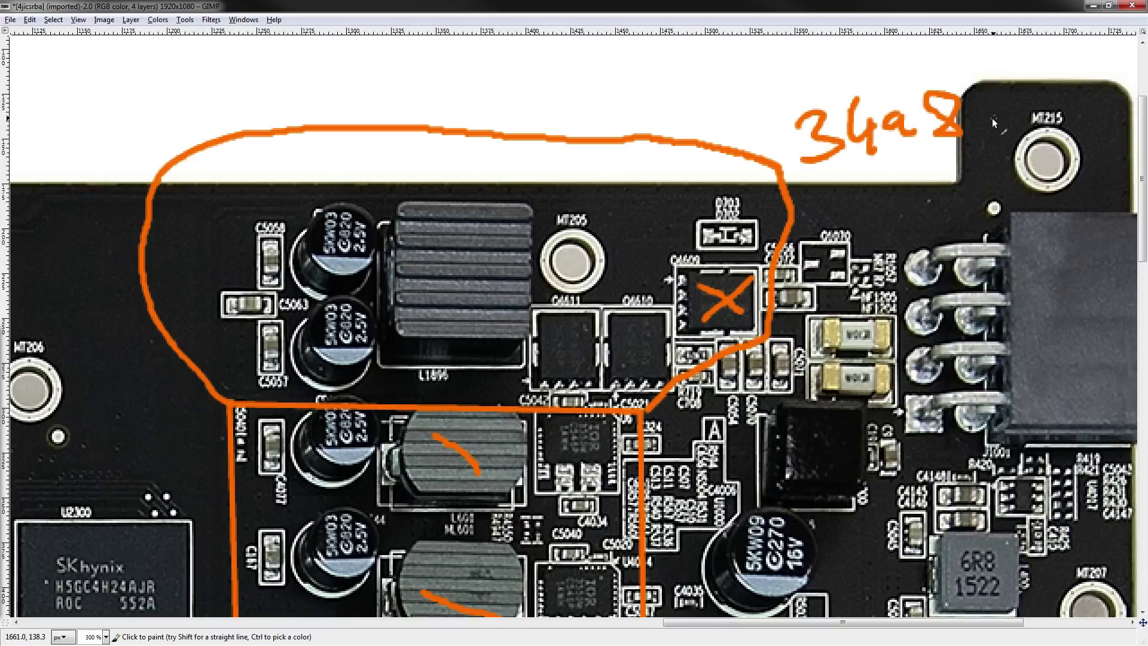
pyautogui.moveTo(995, 98)
pyautogui.mouseDown()
pyautogui.moveTo(1020, 91)
pyautogui.moveTo(1019, 74)
pyautogui.mouseUp()
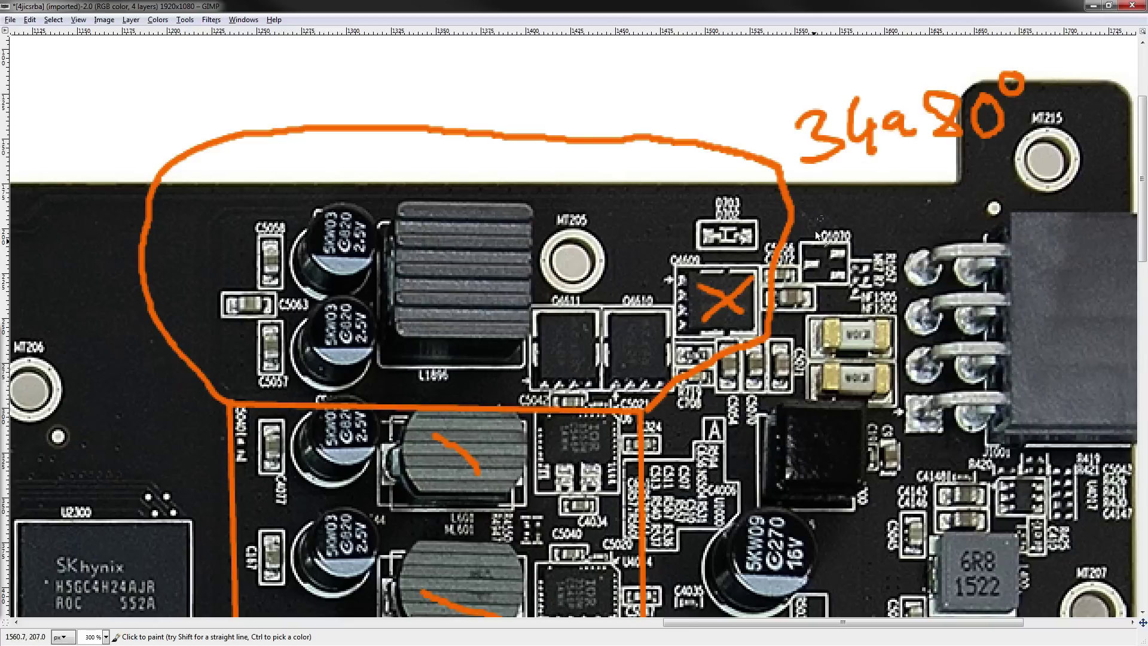
# Thicken the cross on Q4609 and write "40A" in orange above the "34a80°" label
pyautogui.moveTo(729, 363); pyautogui.dragTo(686, 315)
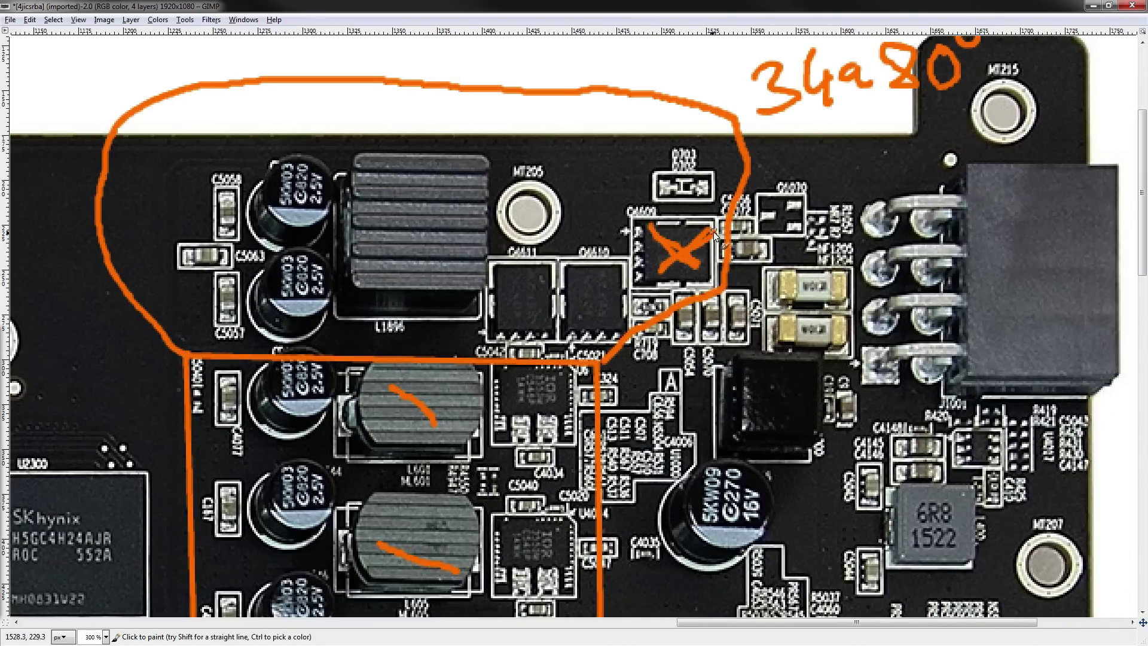
pyautogui.scroll(2, 686, 217)
pyautogui.hscroll(1, 685, 217)
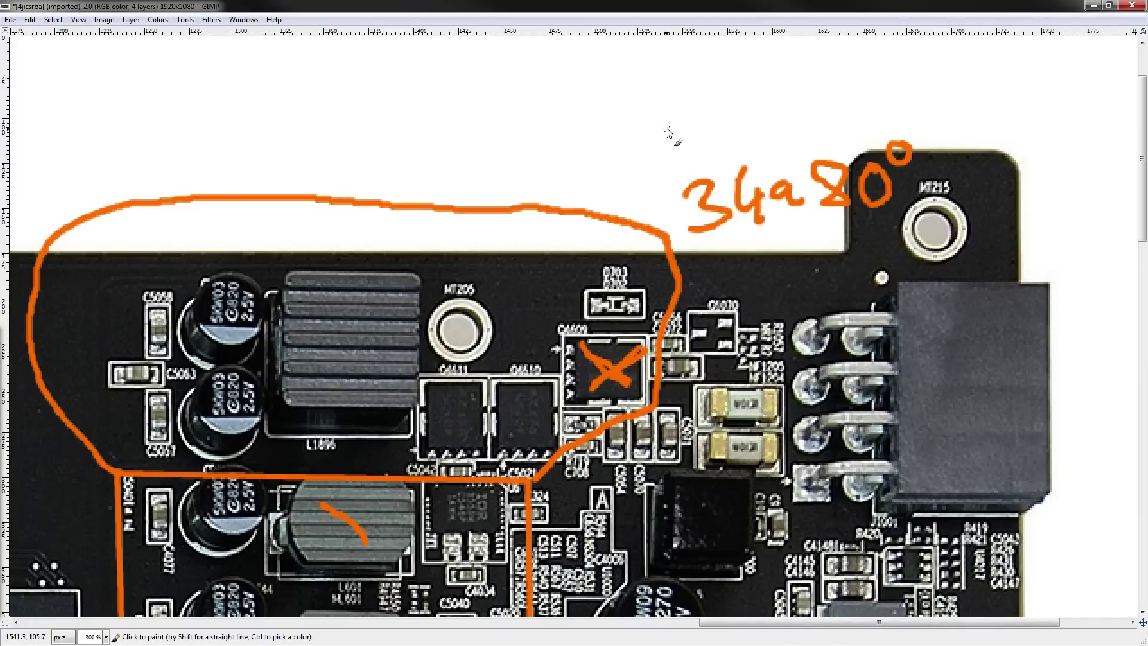
pyautogui.moveTo(706, 118)
pyautogui.mouseDown()
pyautogui.moveTo(720, 109)
pyautogui.moveTo(758, 139)
pyautogui.mouseUp()
pyautogui.moveTo(756, 87); pyautogui.dragTo(784, 125)
pyautogui.moveTo(760, 116); pyautogui.dragTo(890, 81)
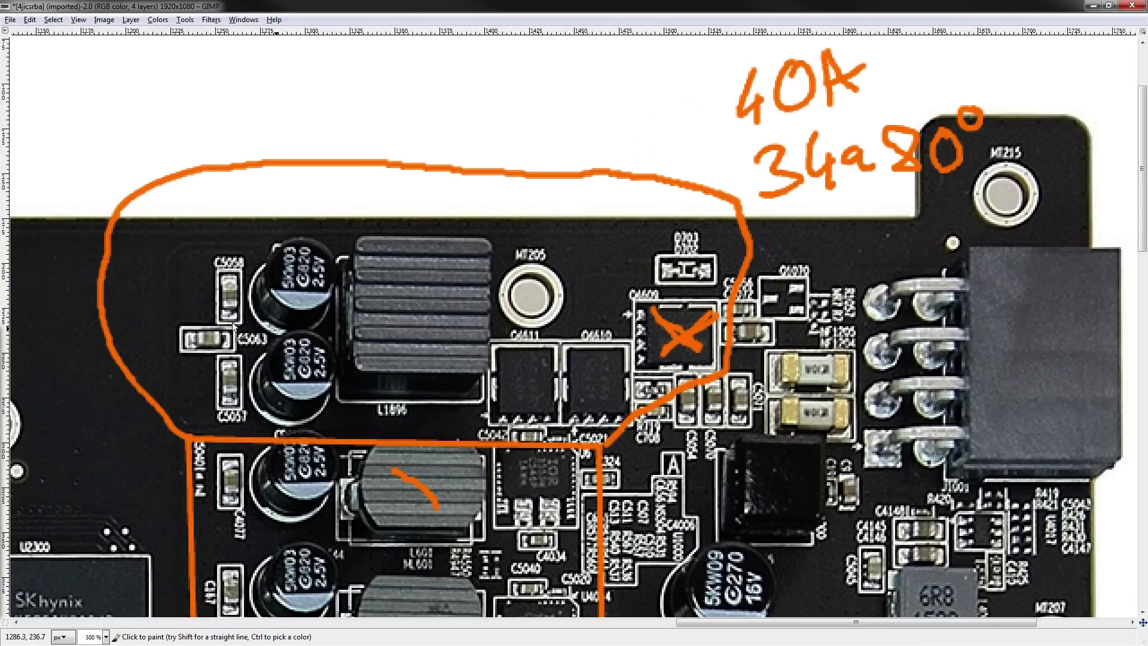
# Draw a long curve through the circled phase from C5063 to Q4609, and undo it
pyautogui.moveTo(186, 328)
pyautogui.mouseDown()
pyautogui.moveTo(287, 368)
pyautogui.moveTo(698, 344)
pyautogui.mouseUp()
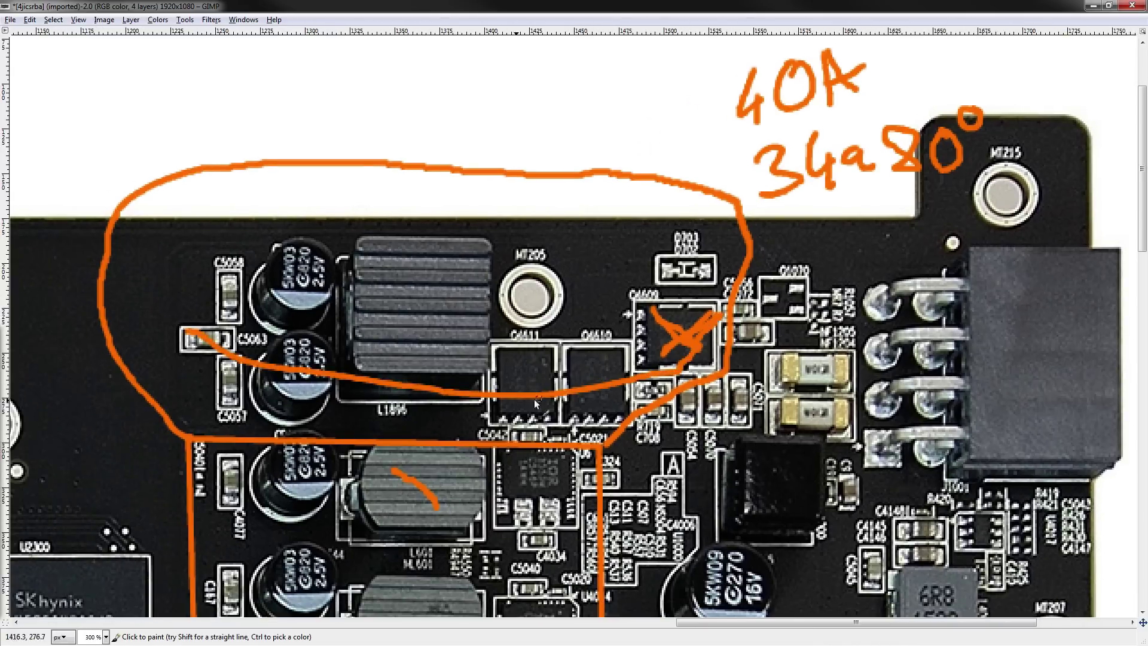
pyautogui.hotkey('ctrl', 'z')
# Draw orange crosses on the Q4611 and Q4610 chips inside the circled phase
pyautogui.scroll(-2, 549, 328)
pyautogui.moveTo(517, 282)
pyautogui.mouseDown()
pyautogui.moveTo(556, 314)
pyautogui.moveTo(519, 319)
pyautogui.mouseUp()
pyautogui.moveTo(587, 285)
pyautogui.mouseDown()
pyautogui.moveTo(611, 303)
pyautogui.moveTo(543, 354)
pyautogui.mouseUp()
pyautogui.moveTo(597, 221); pyautogui.dragTo(575, 287)
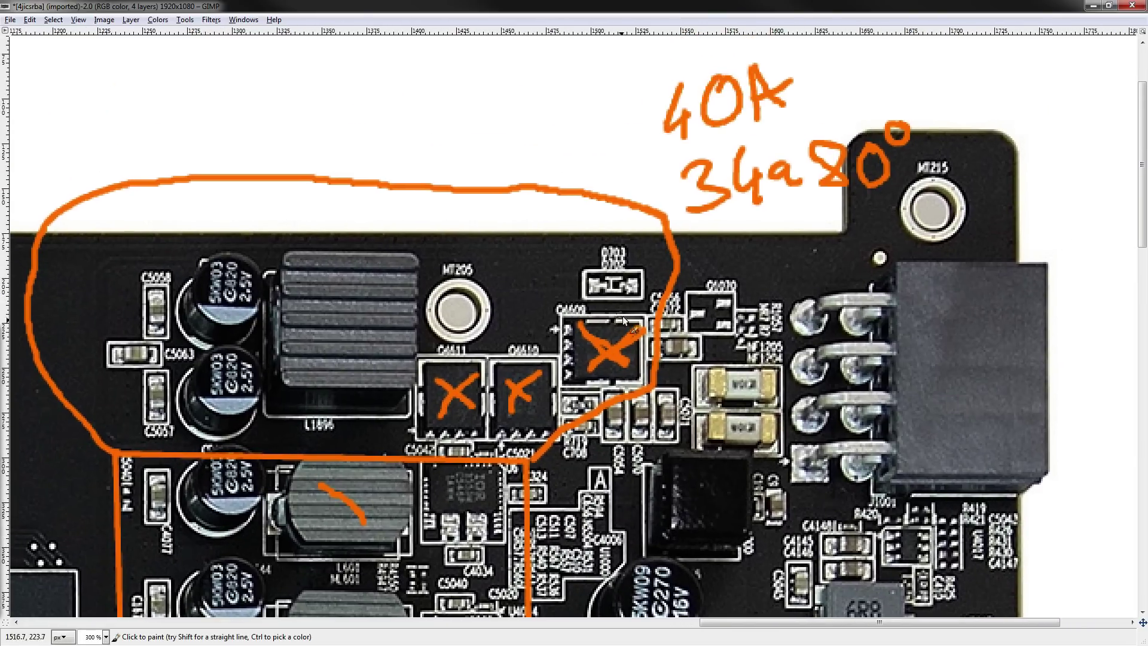
pyautogui.moveTo(607, 321); pyautogui.dragTo(646, 285)
pyautogui.scroll(1, 770, 173)
pyautogui.hscroll(-1, 770, 174)
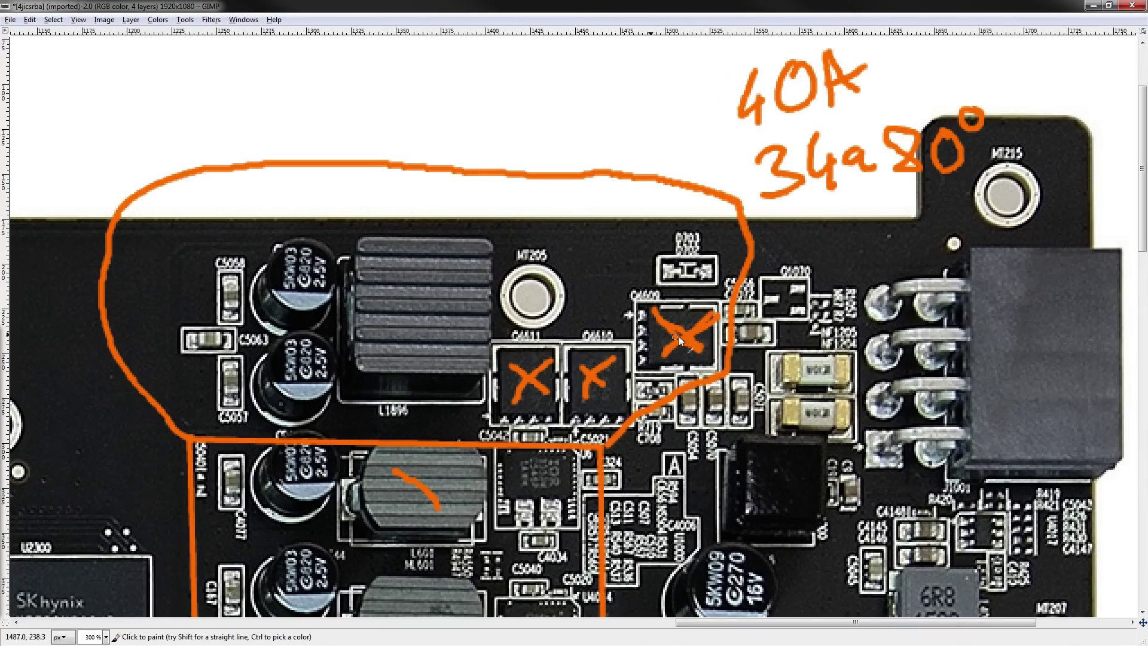
# Draw an arc through the memory chips around the GPU, and undo it
pyautogui.moveTo(614, 328); pyautogui.dragTo(832, 148)
pyautogui.scroll(-2, 158, 246)
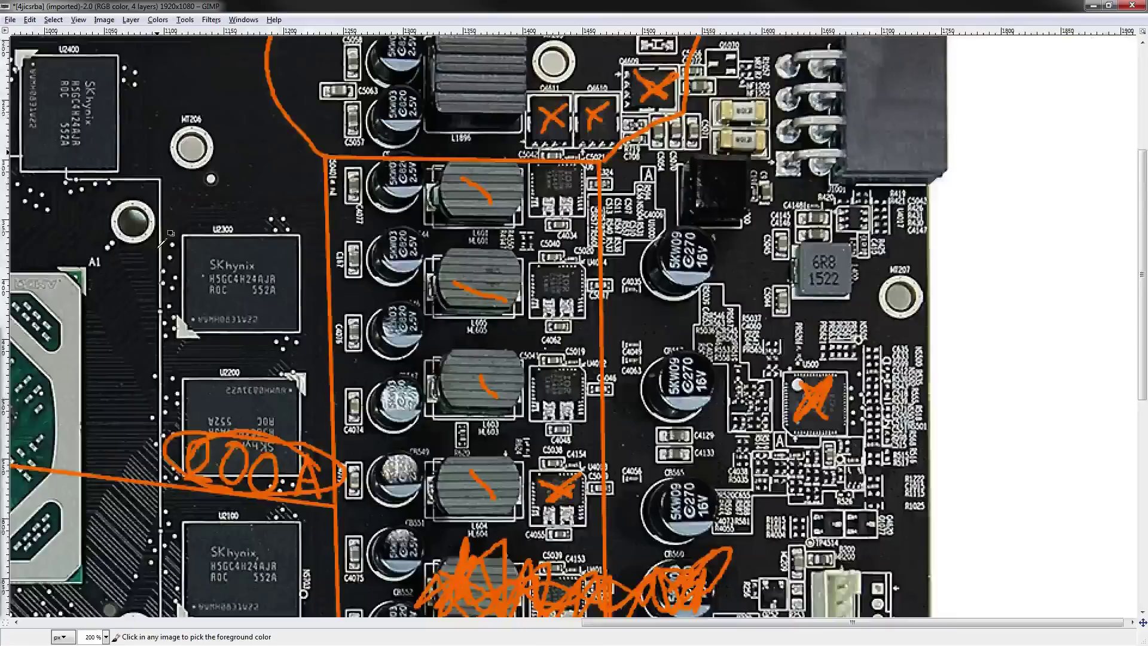
pyautogui.scroll(1, 159, 244)
pyautogui.scroll(-2, 159, 244)
pyautogui.moveTo(162, 244); pyautogui.dragTo(536, 242)
pyautogui.moveTo(166, 292)
pyautogui.mouseDown()
pyautogui.moveTo(194, 255)
pyautogui.moveTo(448, 147)
pyautogui.moveTo(618, 334)
pyautogui.moveTo(526, 541)
pyautogui.moveTo(430, 562)
pyautogui.mouseUp()
pyautogui.hscroll(3, 579, 327)
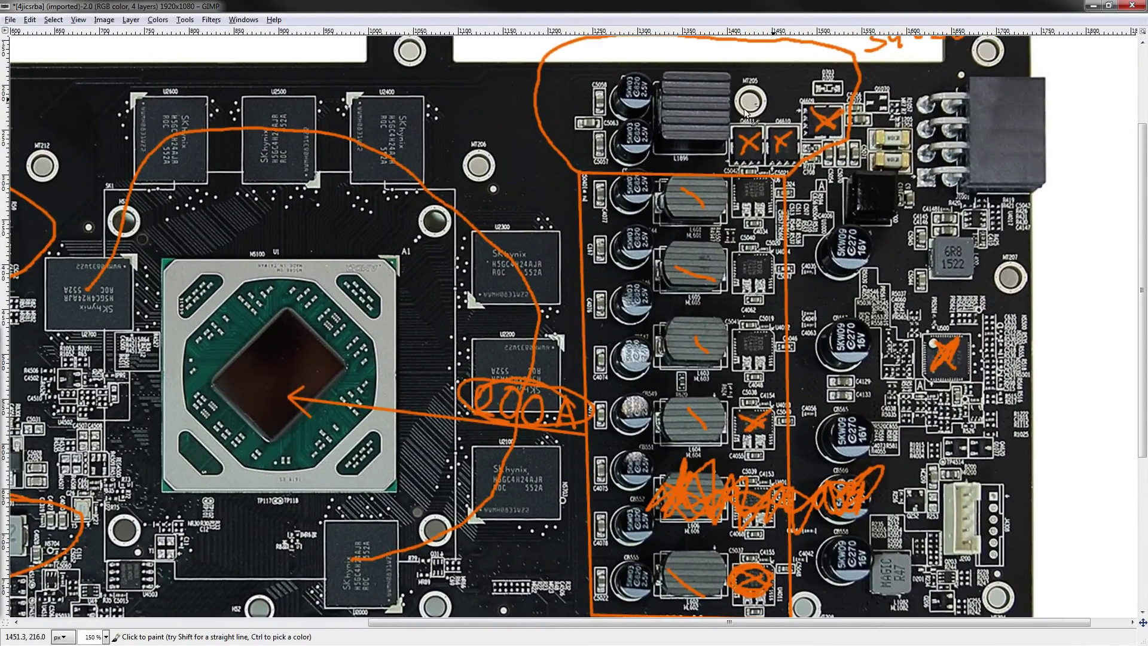
pyautogui.moveTo(587, 133); pyautogui.dragTo(551, 163)
pyautogui.moveTo(518, 255); pyautogui.dragTo(695, 203)
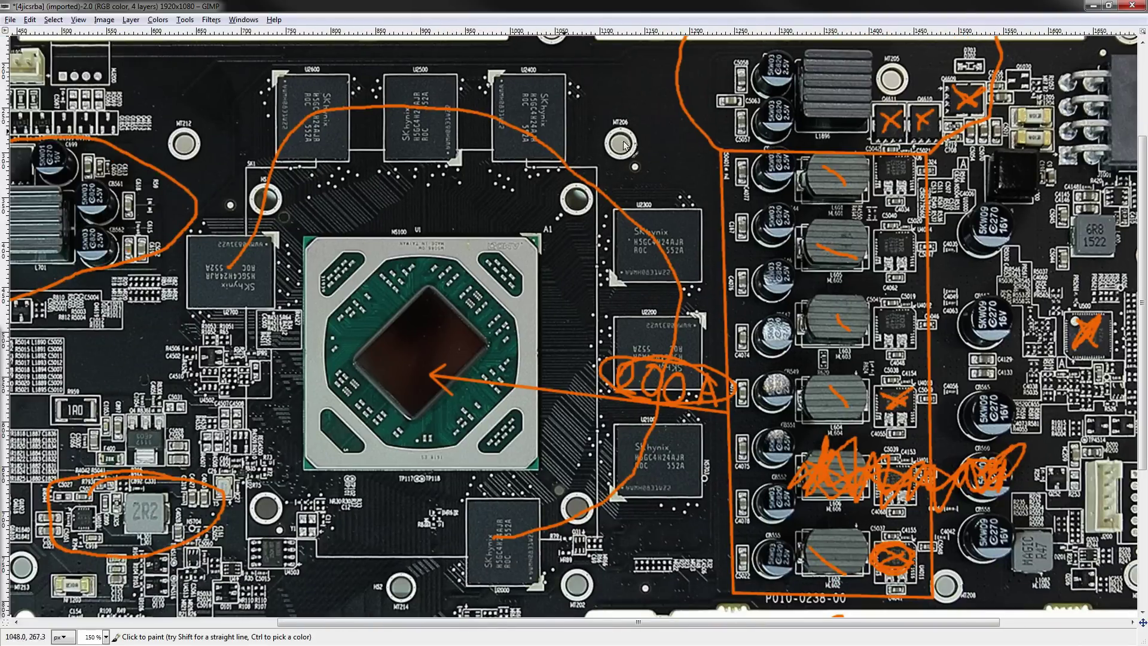
pyautogui.hotkey('ctrl', 'z')
# Examine the GPU, the surrounding memory chips and the marked power phases
pyautogui.moveTo(512, 472); pyautogui.dragTo(502, 491)
pyautogui.moveTo(308, 313); pyautogui.dragTo(458, 322)
pyautogui.moveTo(787, 265); pyautogui.dragTo(676, 278)
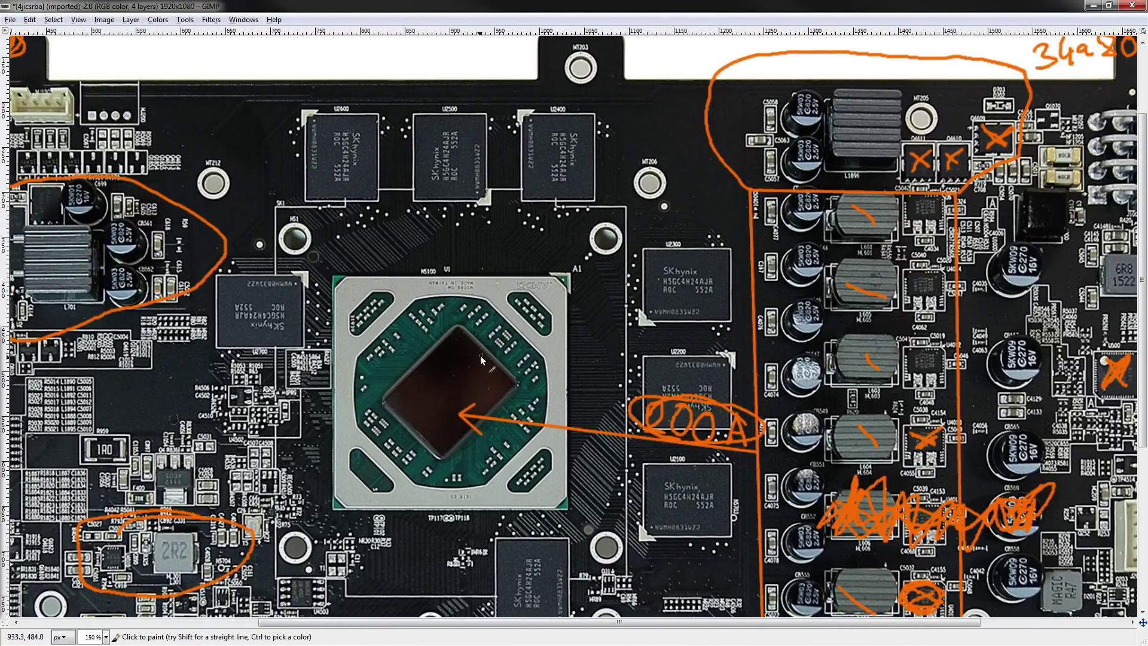
pyautogui.hscroll(2, 480, 361)
pyautogui.scroll(1, 481, 362)
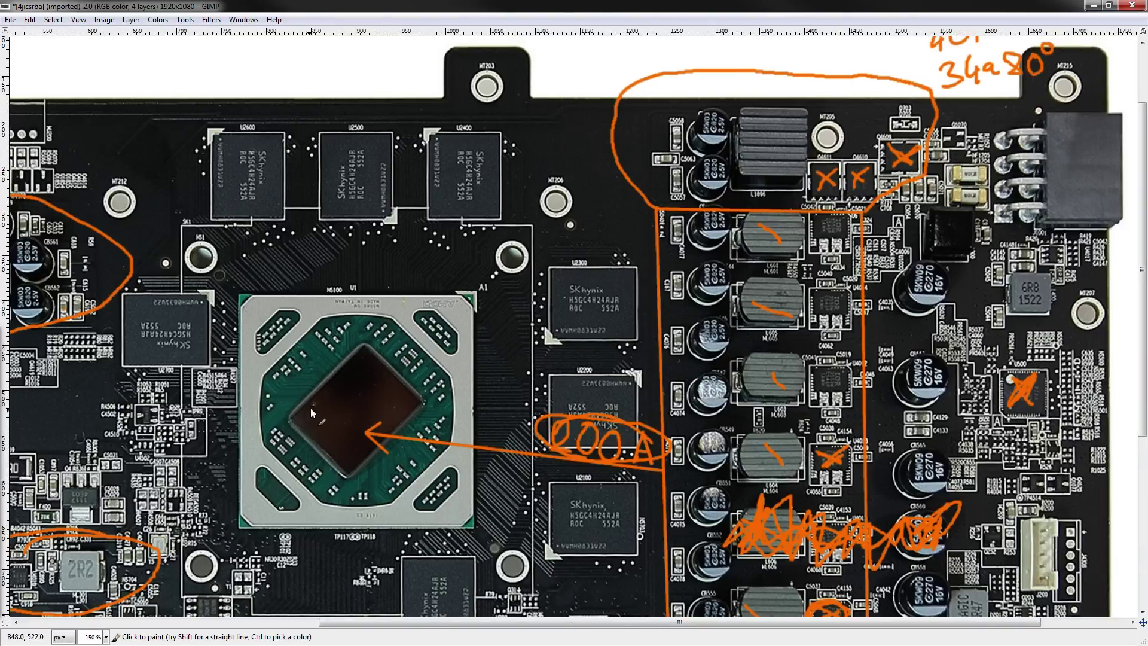
pyautogui.hscroll(1, 506, 317)
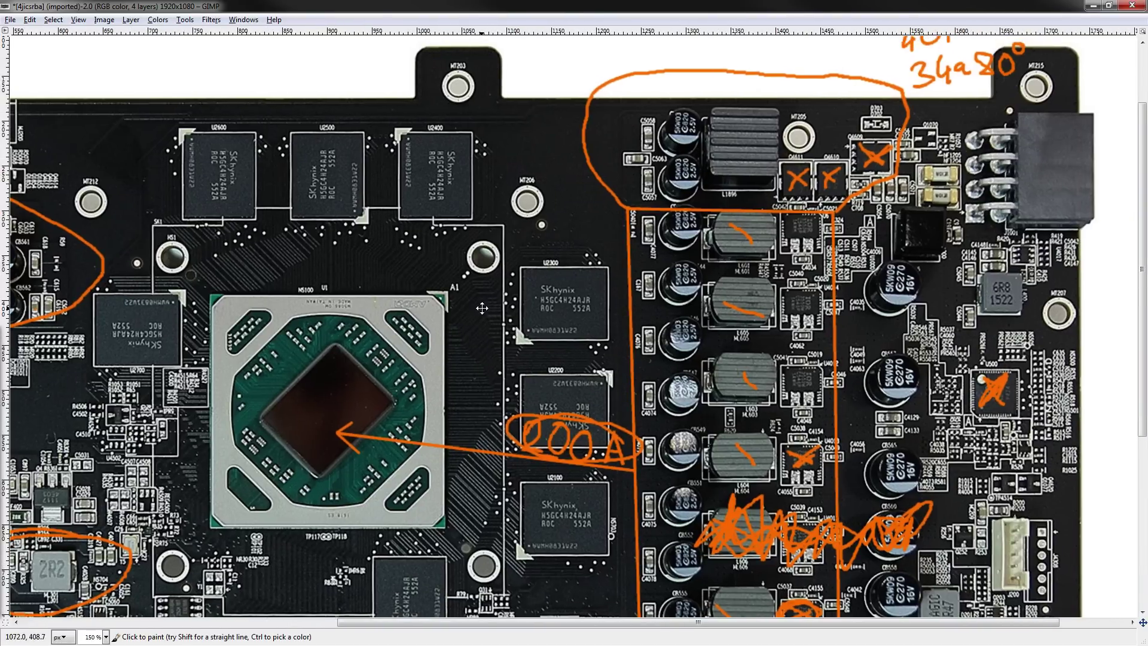
pyautogui.hscroll(1, 454, 353)
pyautogui.scroll(1, 507, 337)
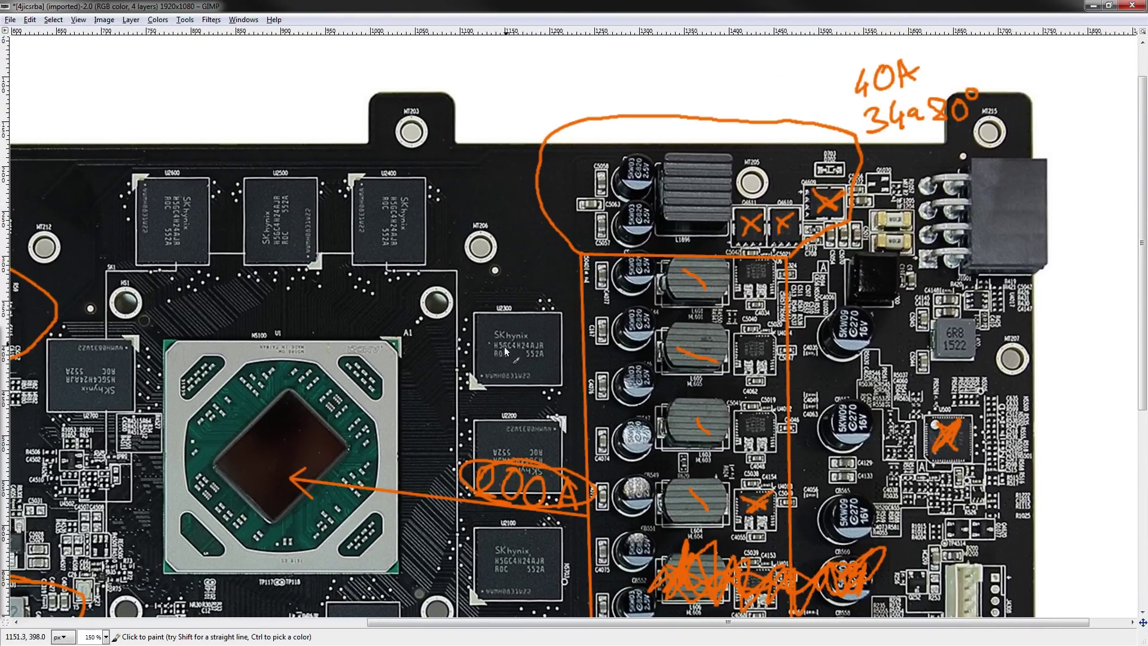
# Cross out the circled phase above the box and the large circled phase near the display outputs
pyautogui.scroll(-2, 801, 206)
pyautogui.hscroll(-1, 606, 248)
pyautogui.moveTo(731, 114); pyautogui.dragTo(746, 156)
pyautogui.moveTo(152, 256); pyautogui.dragTo(448, 223)
pyautogui.moveTo(229, 233); pyautogui.dragTo(361, 265)
pyautogui.moveTo(364, 215); pyautogui.dragTo(246, 288)
pyautogui.moveTo(272, 282)
pyautogui.mouseDown()
pyautogui.moveTo(608, 219)
pyautogui.moveTo(43, 271)
pyautogui.mouseUp()
pyautogui.moveTo(716, 84); pyautogui.dragTo(768, 100)
# Cross out the circled phase with the 2R2 inductor using the orange brush
pyautogui.scroll(-5, 749, 99)
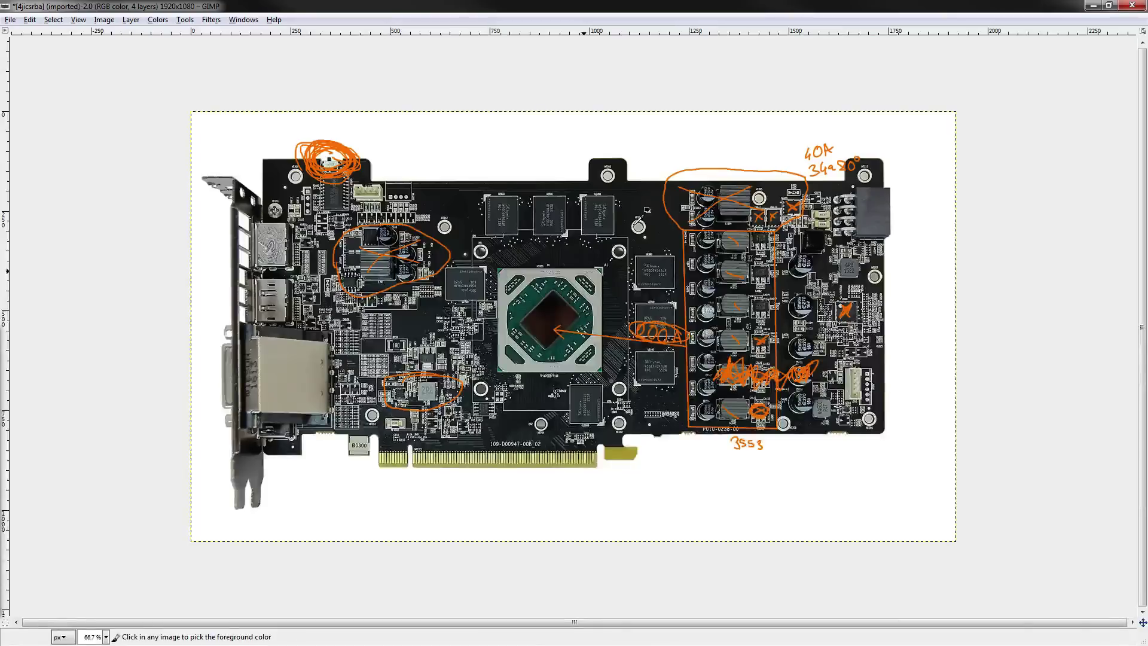
pyautogui.scroll(1, 636, 222)
pyautogui.moveTo(635, 222); pyautogui.dragTo(680, 182)
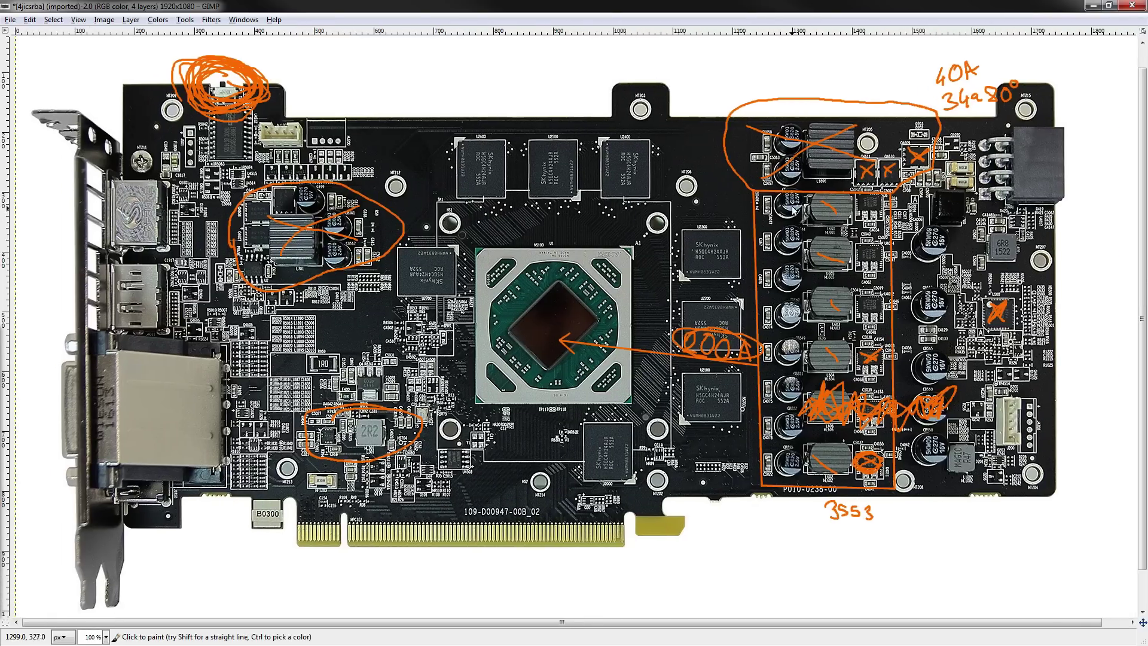
pyautogui.moveTo(799, 233); pyautogui.dragTo(860, 397)
pyautogui.moveTo(325, 420)
pyautogui.mouseDown()
pyautogui.moveTo(377, 439)
pyautogui.moveTo(377, 424)
pyautogui.mouseUp()
pyautogui.moveTo(662, 412); pyautogui.dragTo(557, 416)
pyautogui.moveTo(706, 421); pyautogui.dragTo(813, 424)
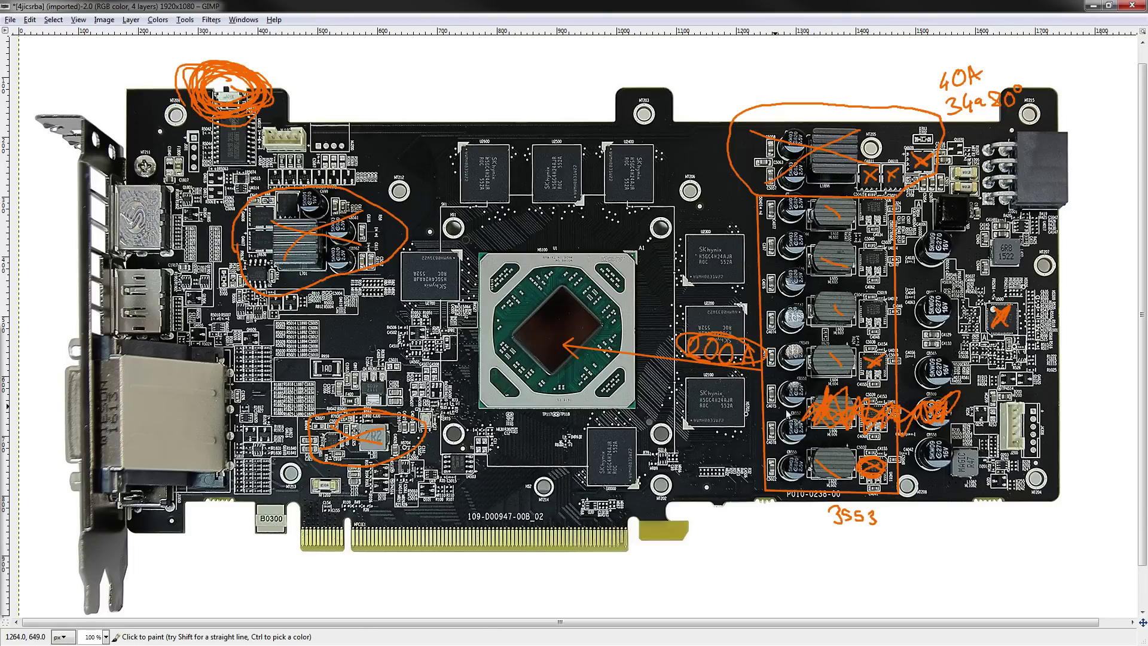